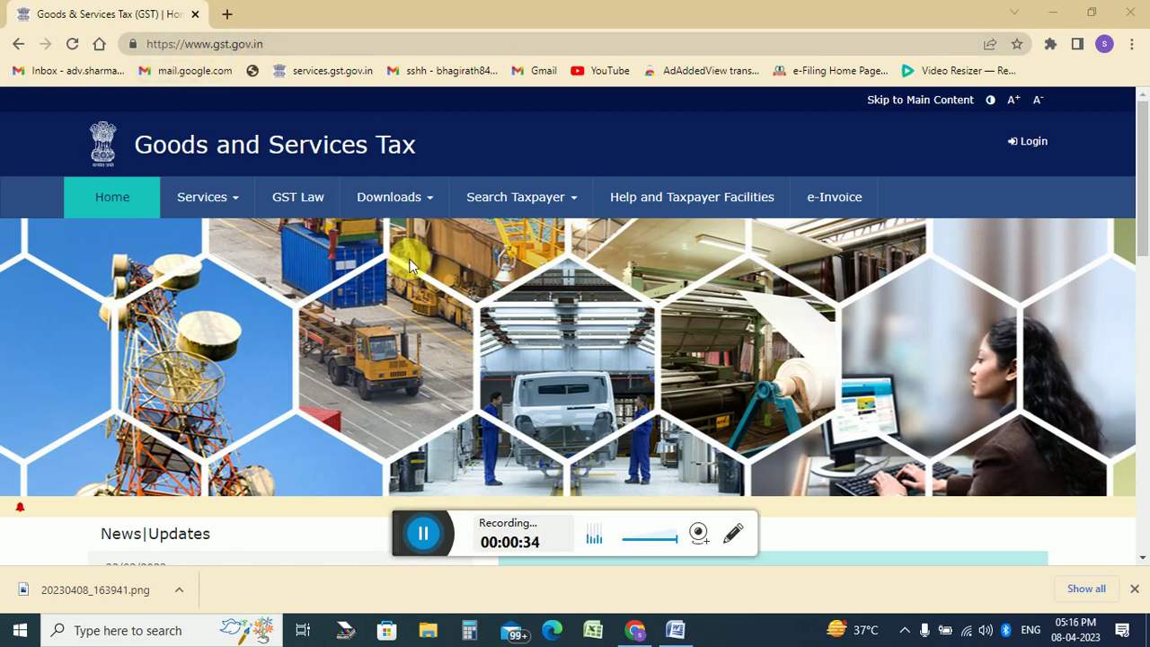
Step: Download the GSTR-4 Offline Tool (Annual) from the GST portal's offline tools and confirm the download
click(112, 197)
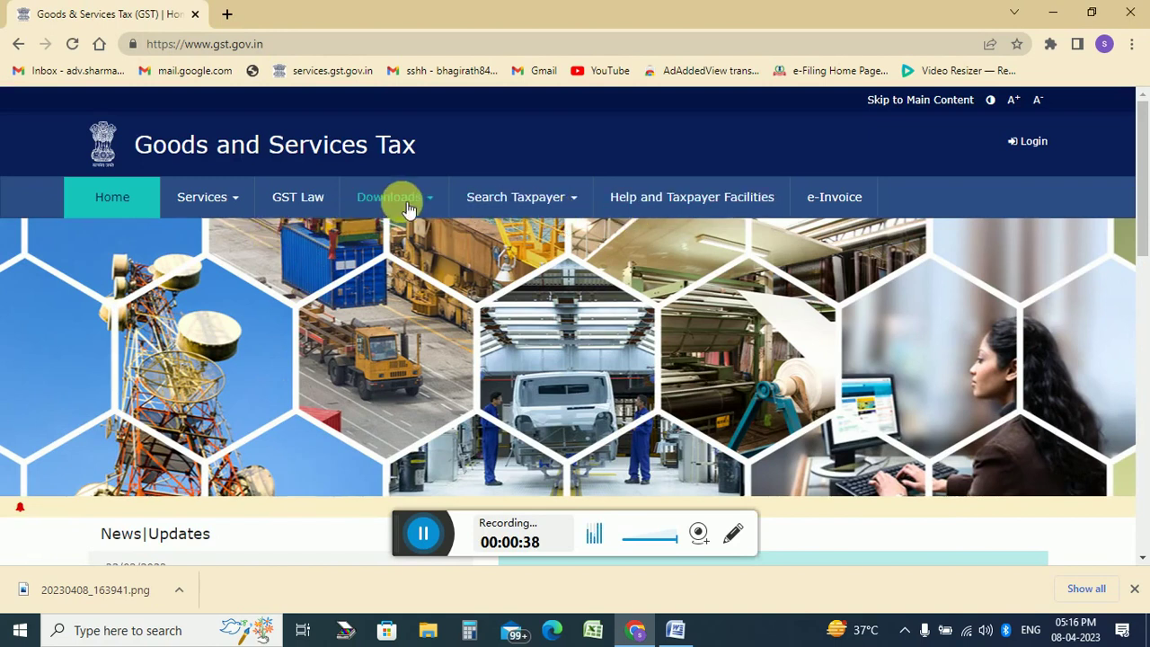
click(437, 199)
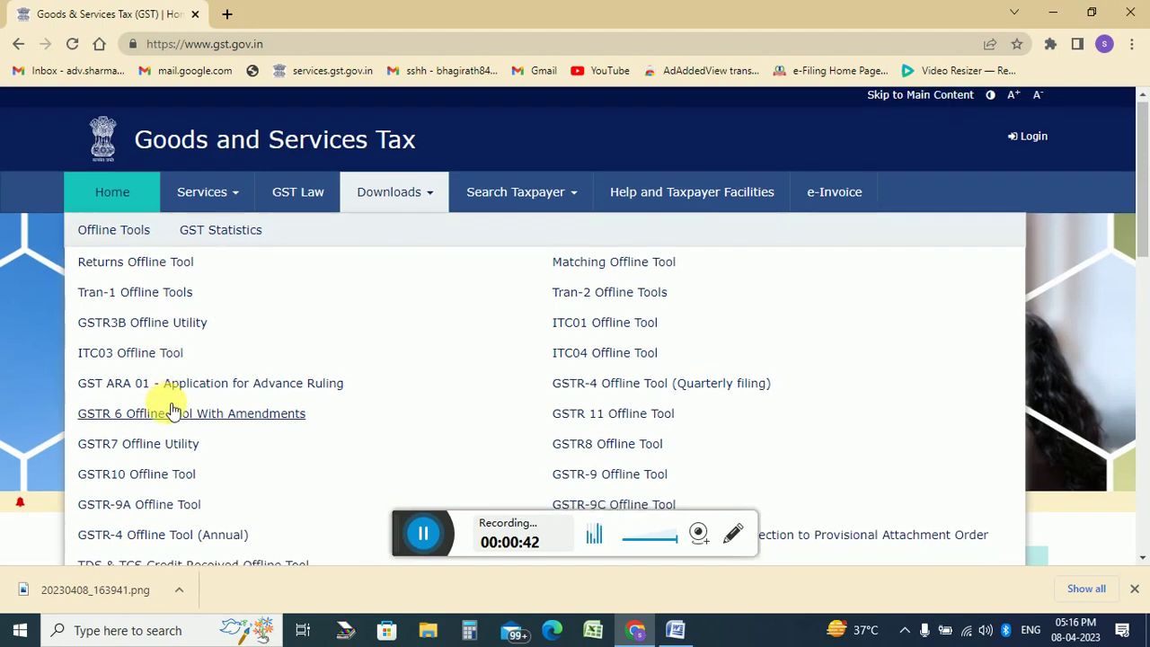
scroll(161, 404, down, 2)
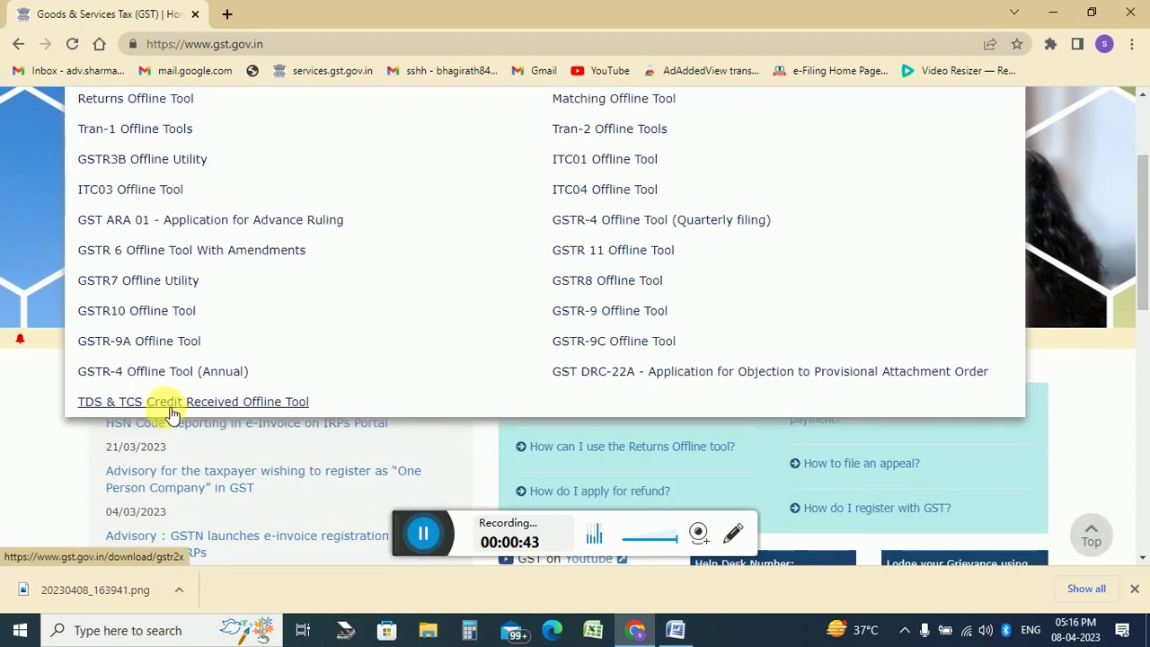
click(163, 373)
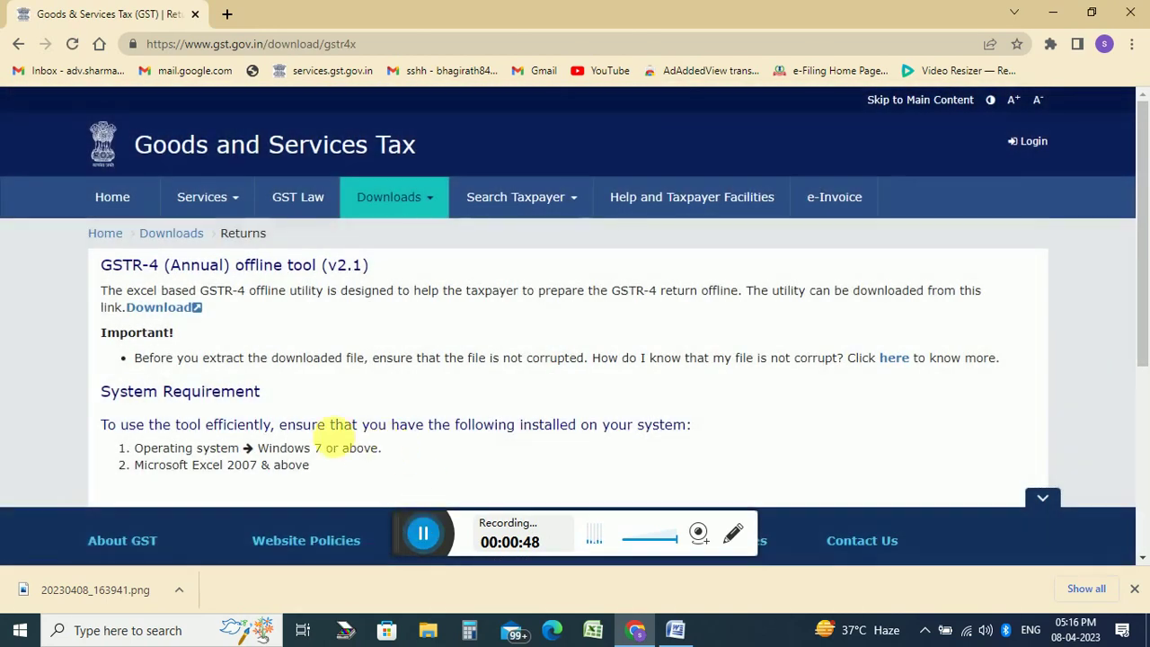
click(180, 309)
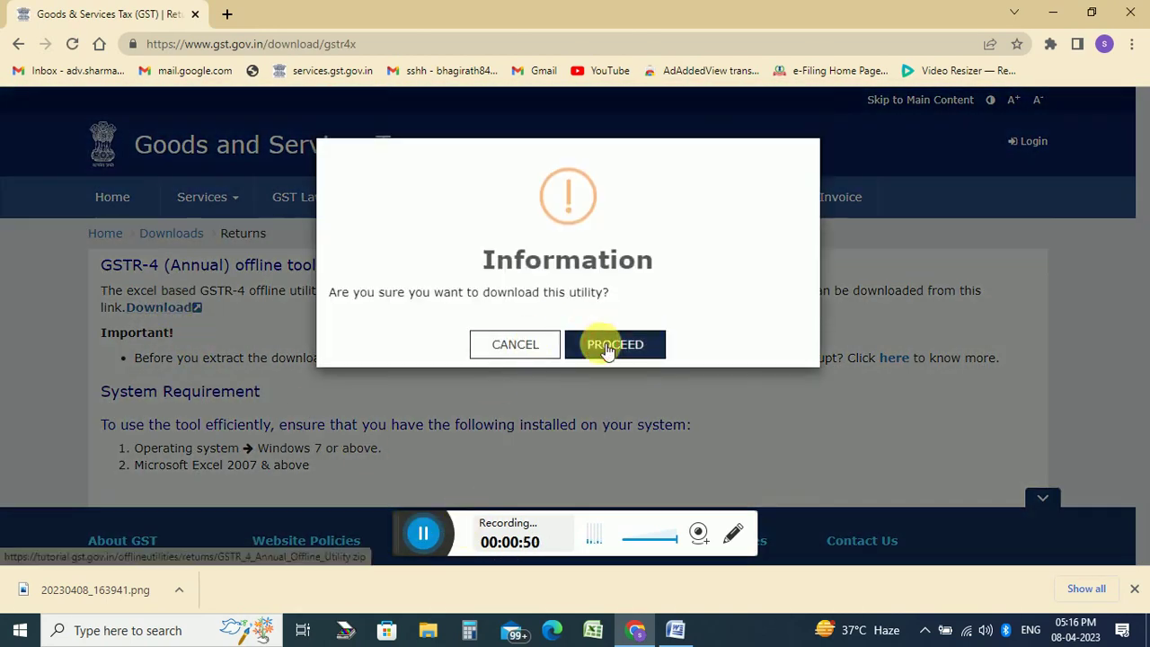
click(611, 343)
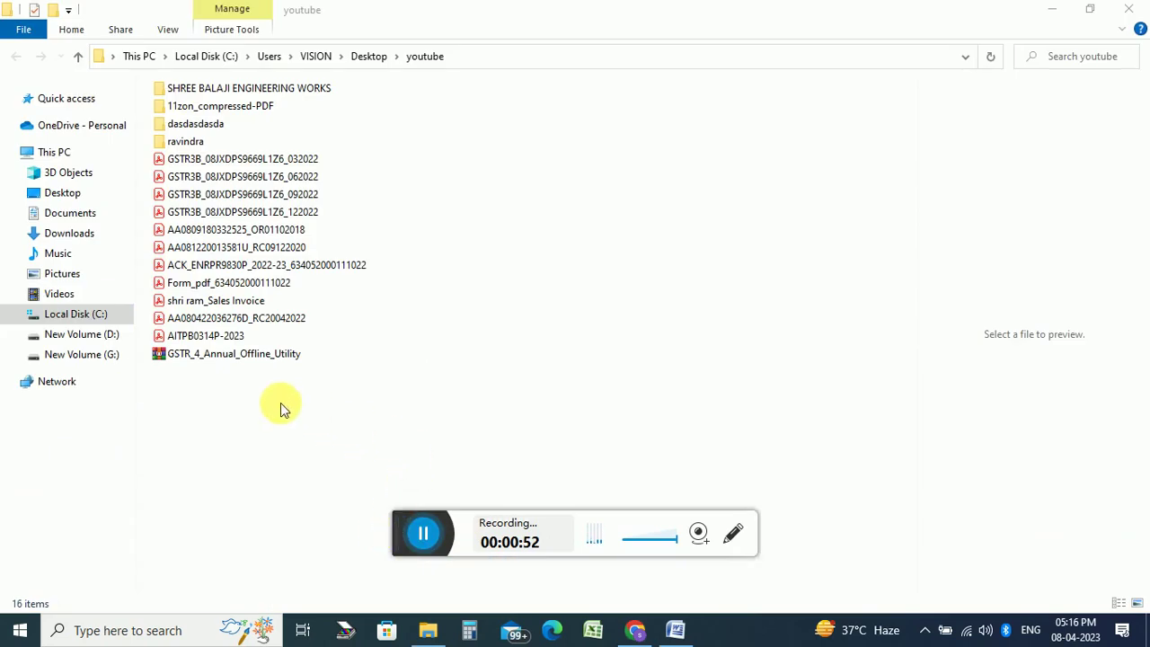
Step: Extract the GSTR_4_Annual_Offline_Utility archive in place and open the GSTR_4_Annual_Offline_Utility(v2.1) workbook in Excel
right_click(239, 358)
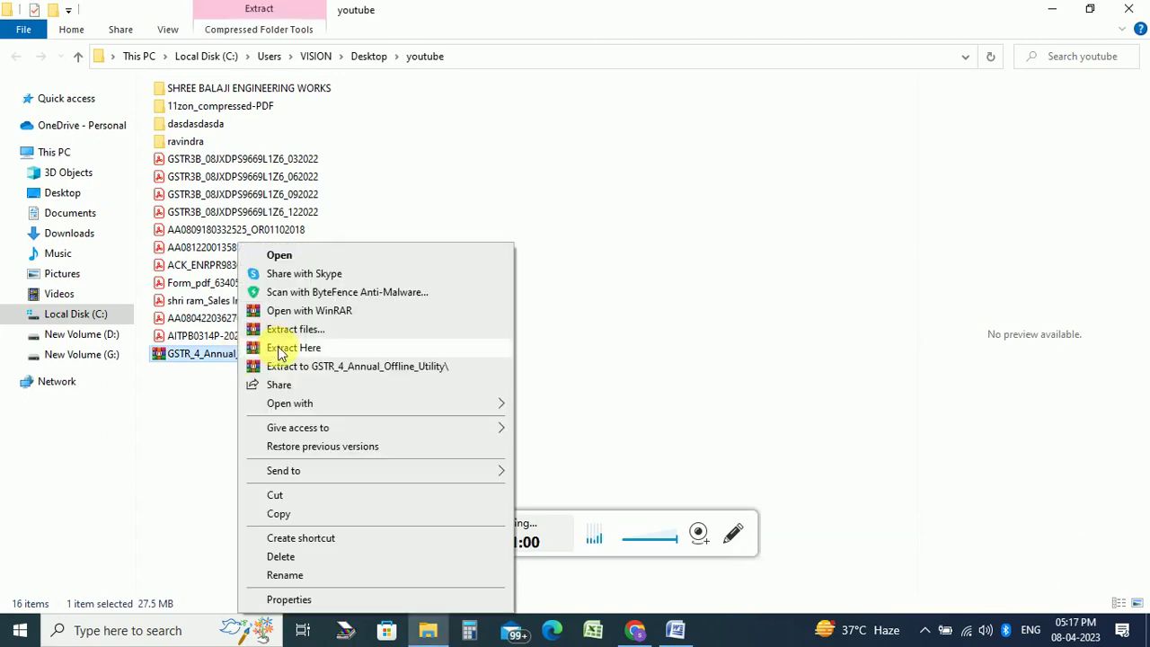
click(281, 350)
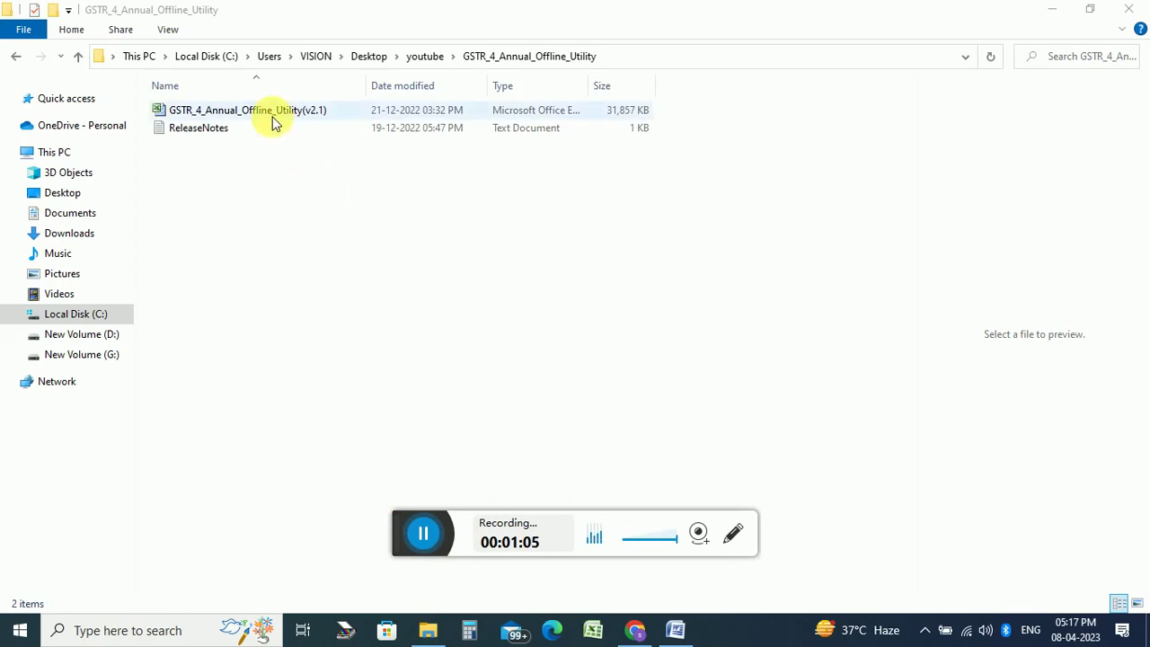
click(271, 115)
right_click(272, 115)
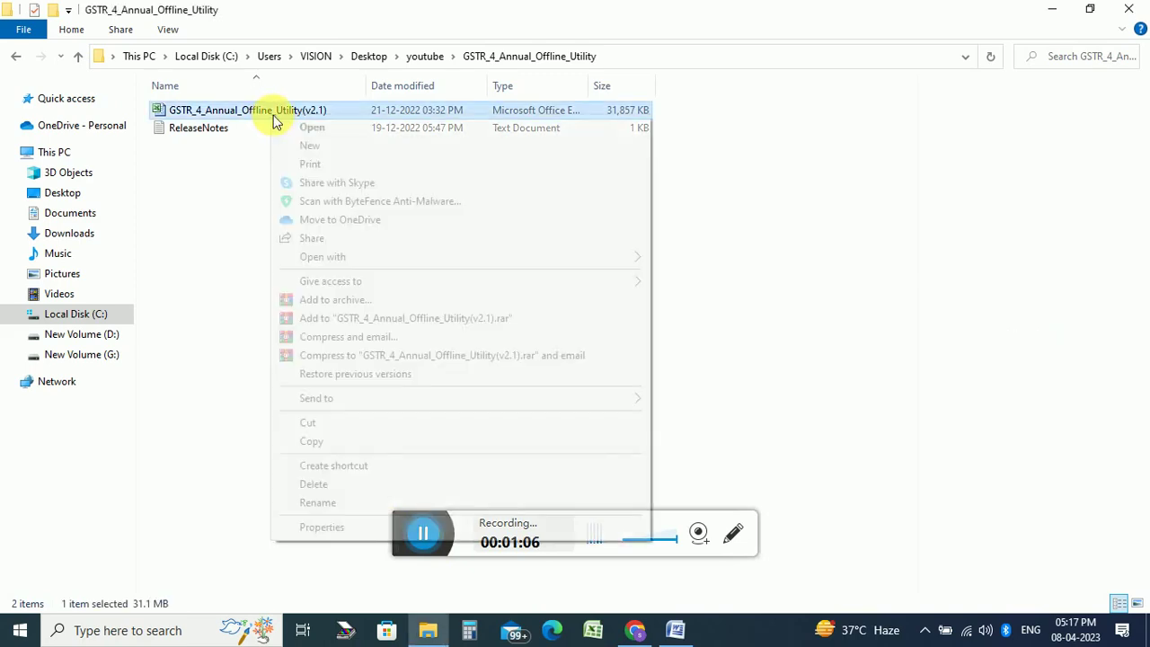
click(305, 128)
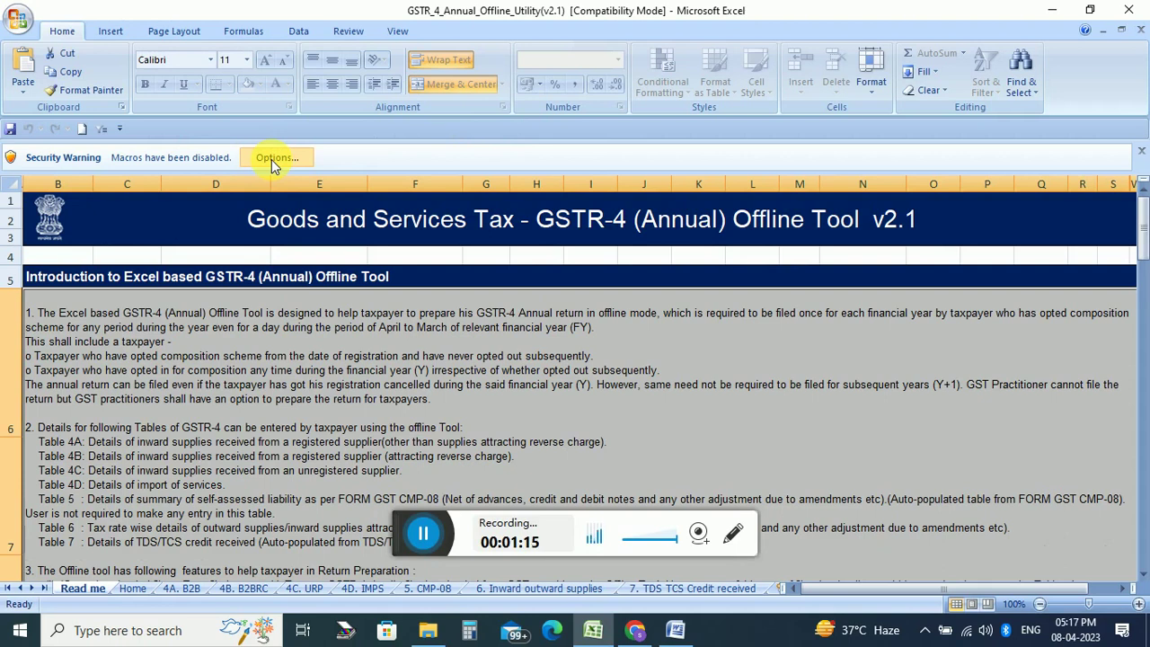
Step: Enable the blocked macro content in the GSTR-4 offline utility workbook
click(271, 159)
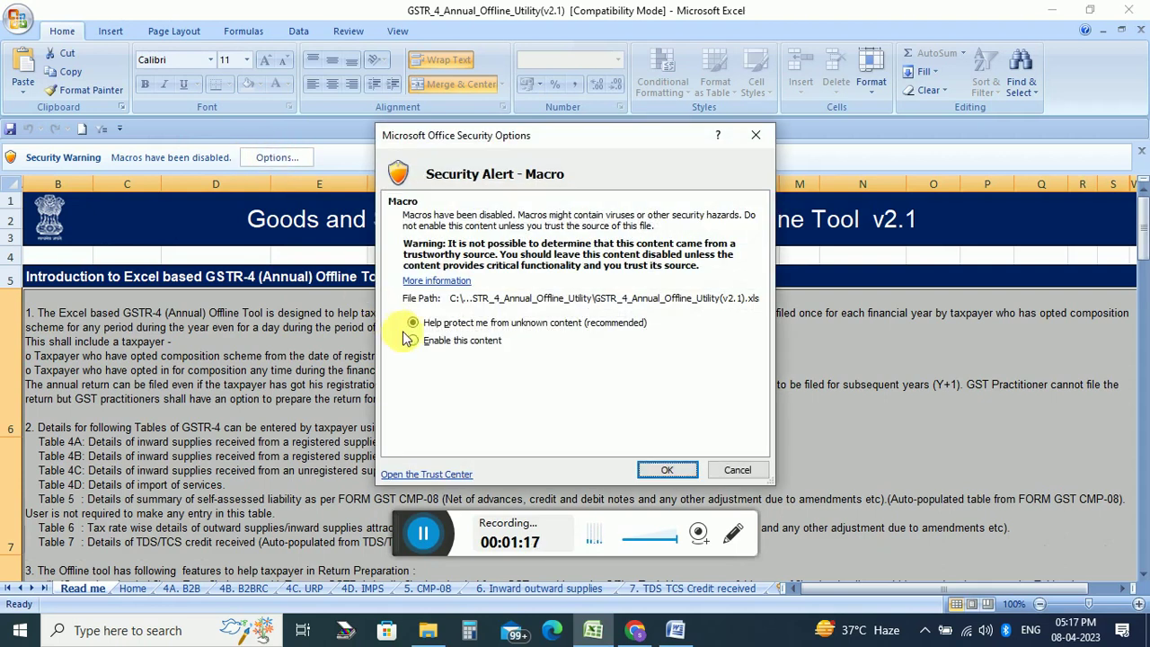
click(413, 339)
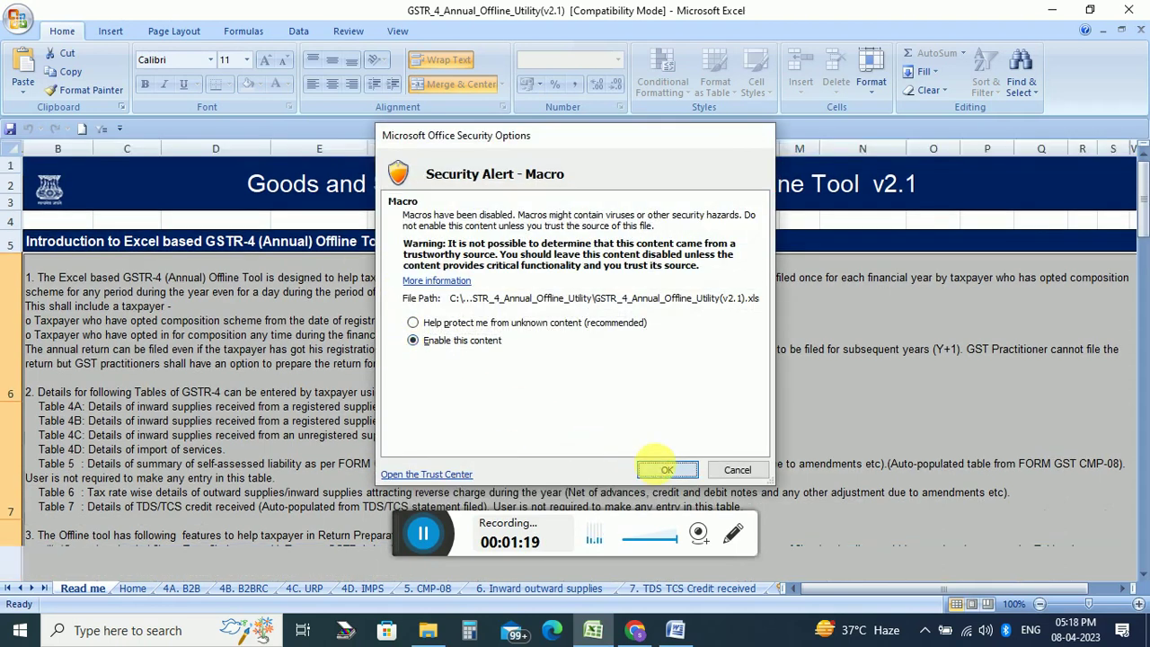
click(665, 470)
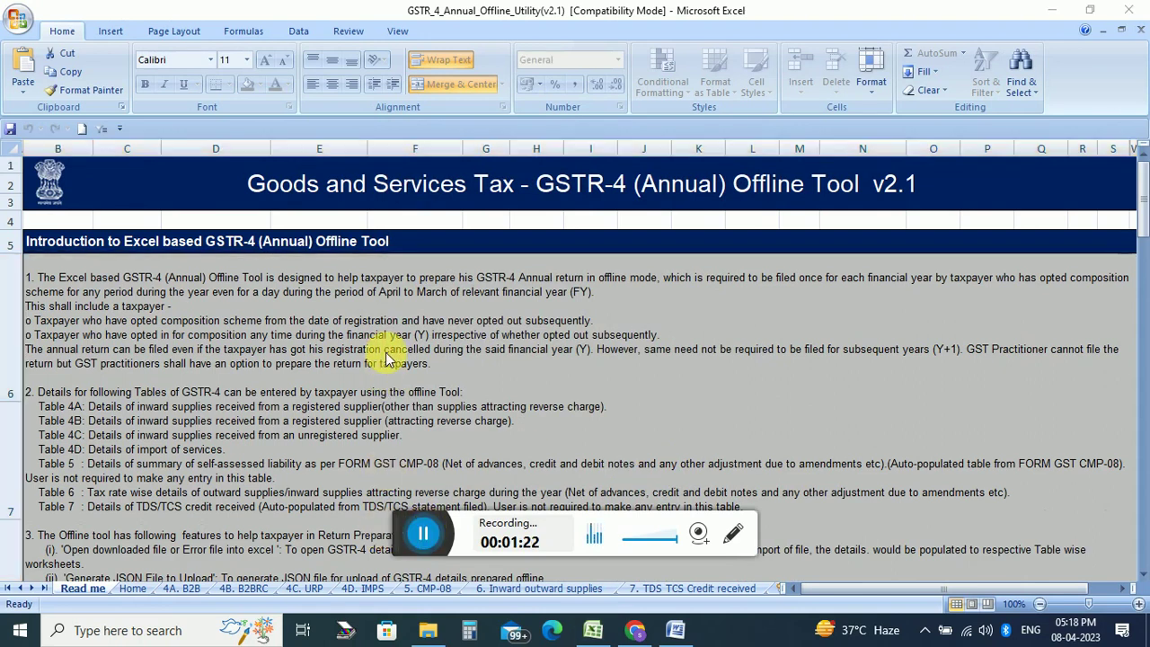
Step: Review the Read me instructions and set the financial year to 2022-23 on the Home sheet
scroll(365, 358, down, 4)
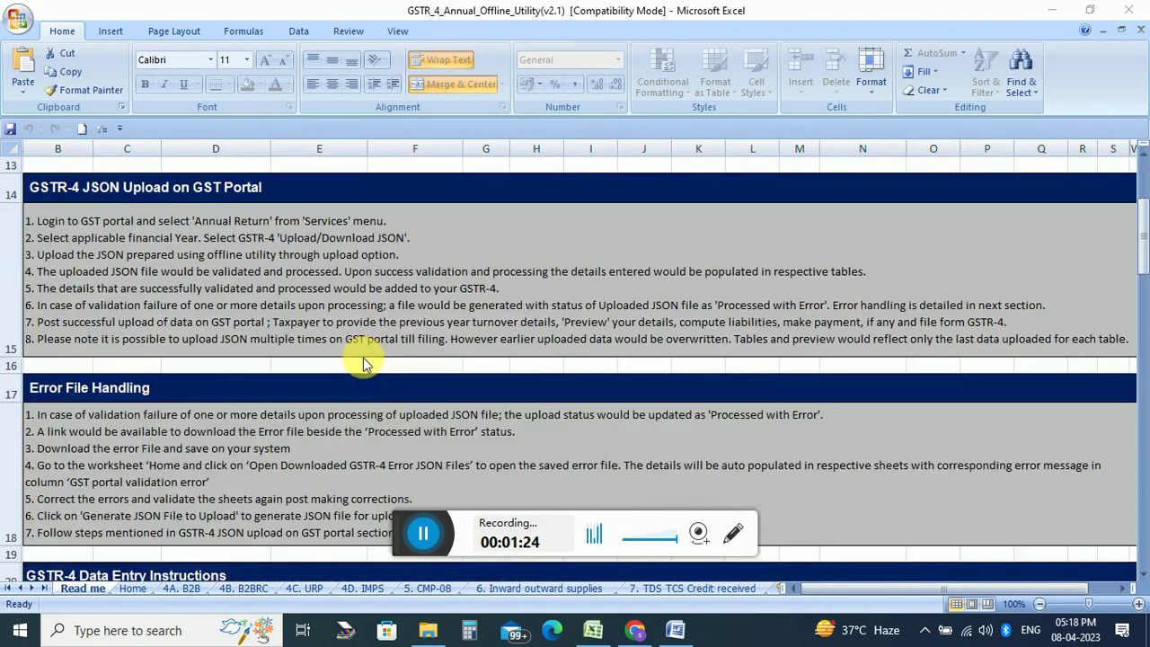
scroll(363, 363, down, 8)
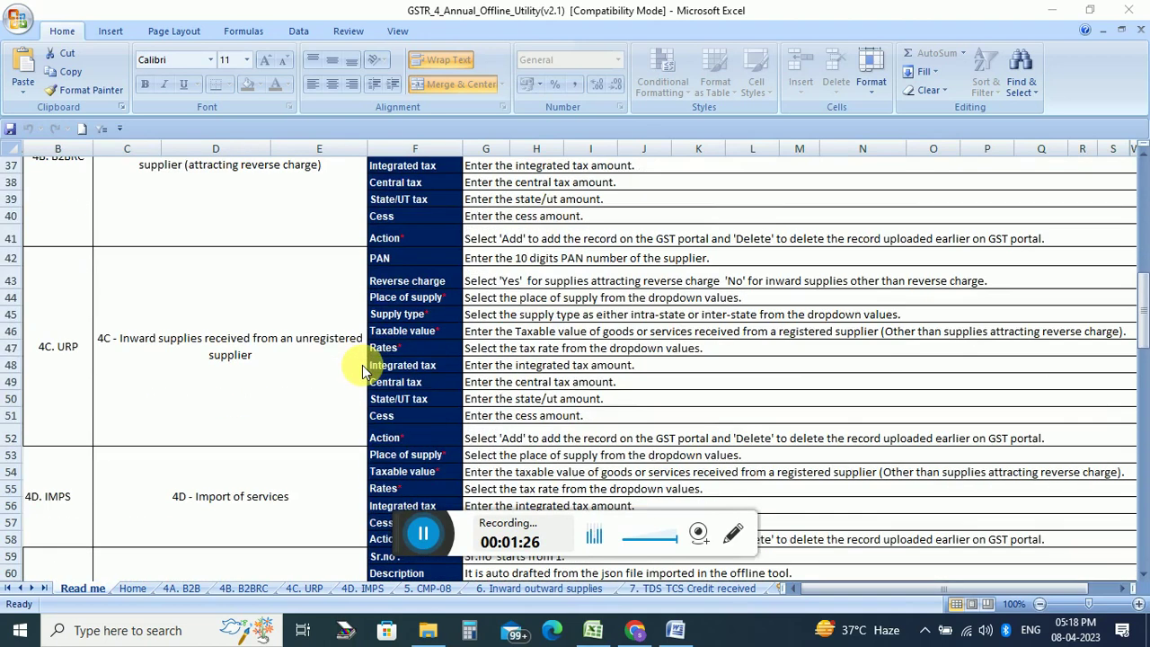
scroll(362, 365, up, 10)
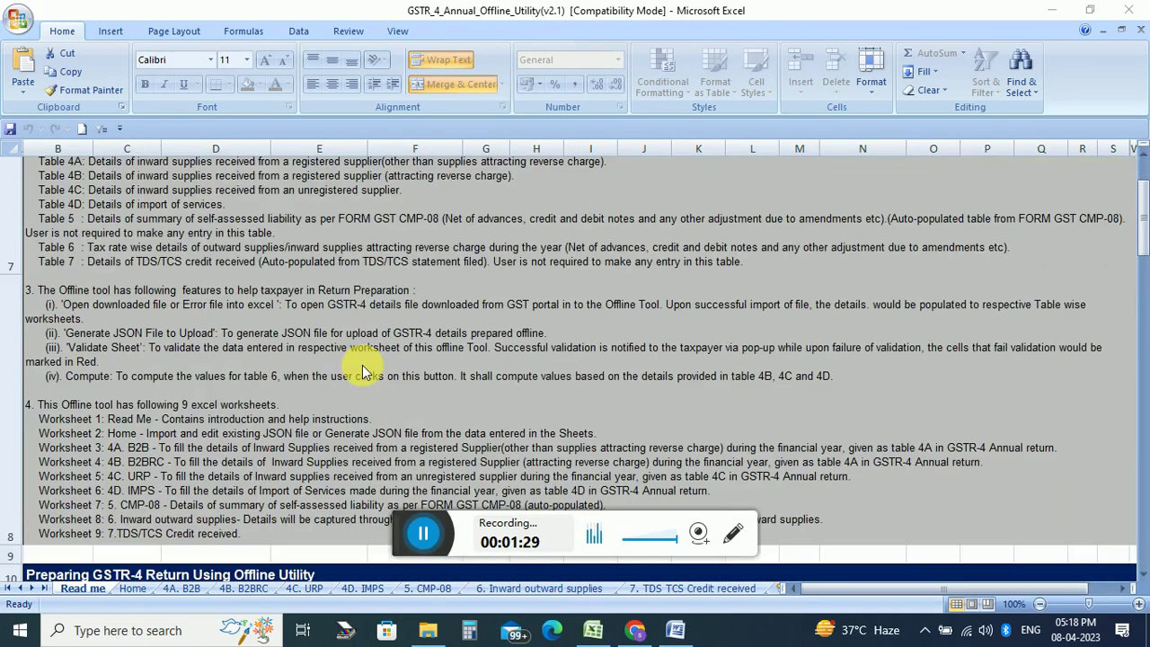
scroll(363, 365, up, 3)
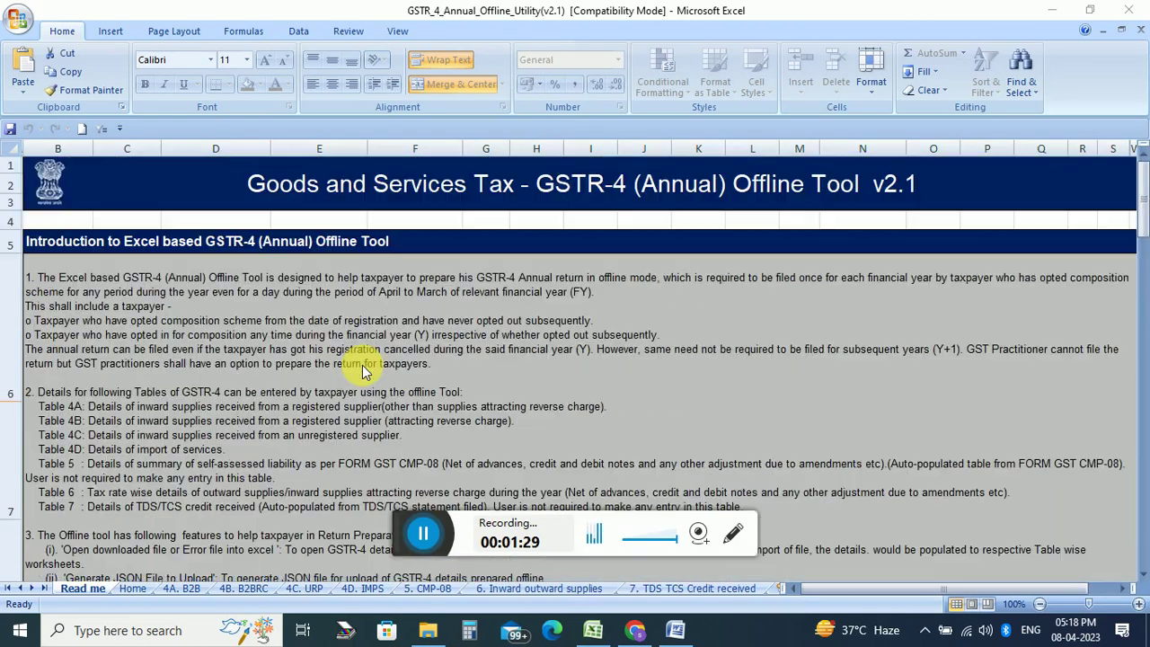
click(135, 588)
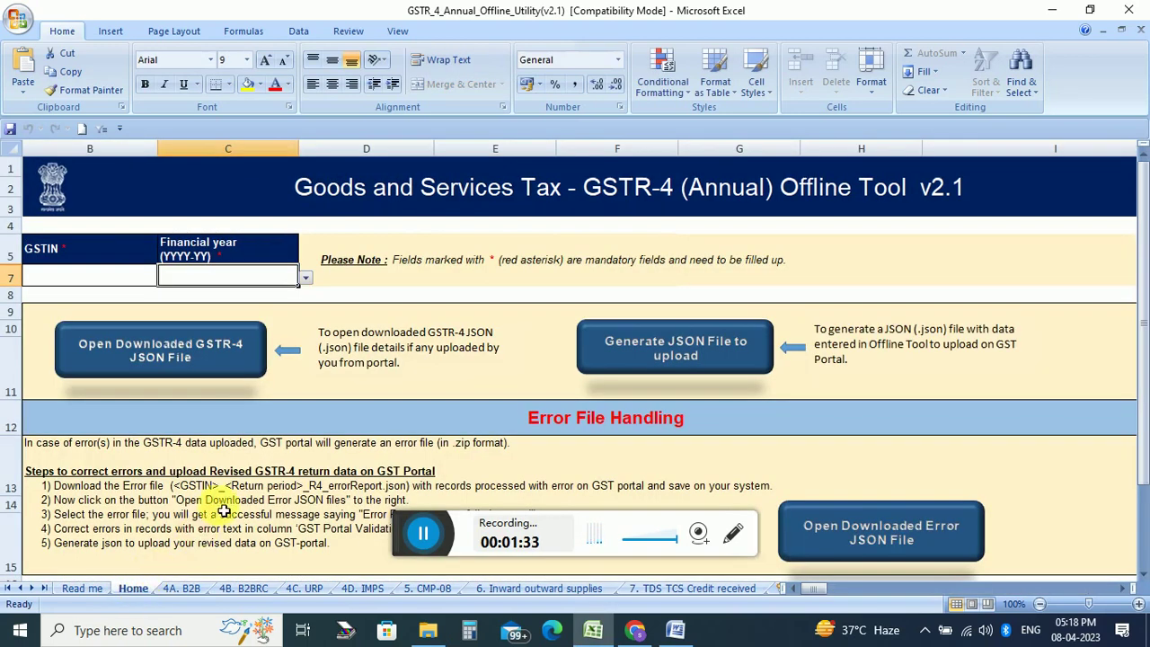
click(97, 285)
click(236, 280)
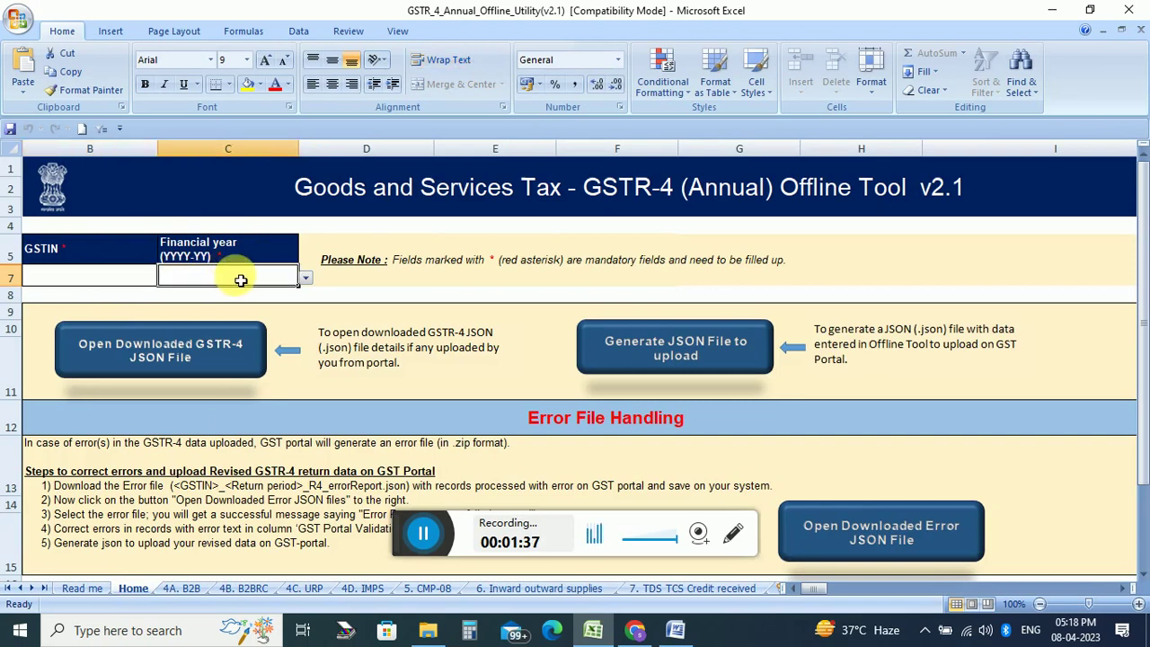
click(305, 279)
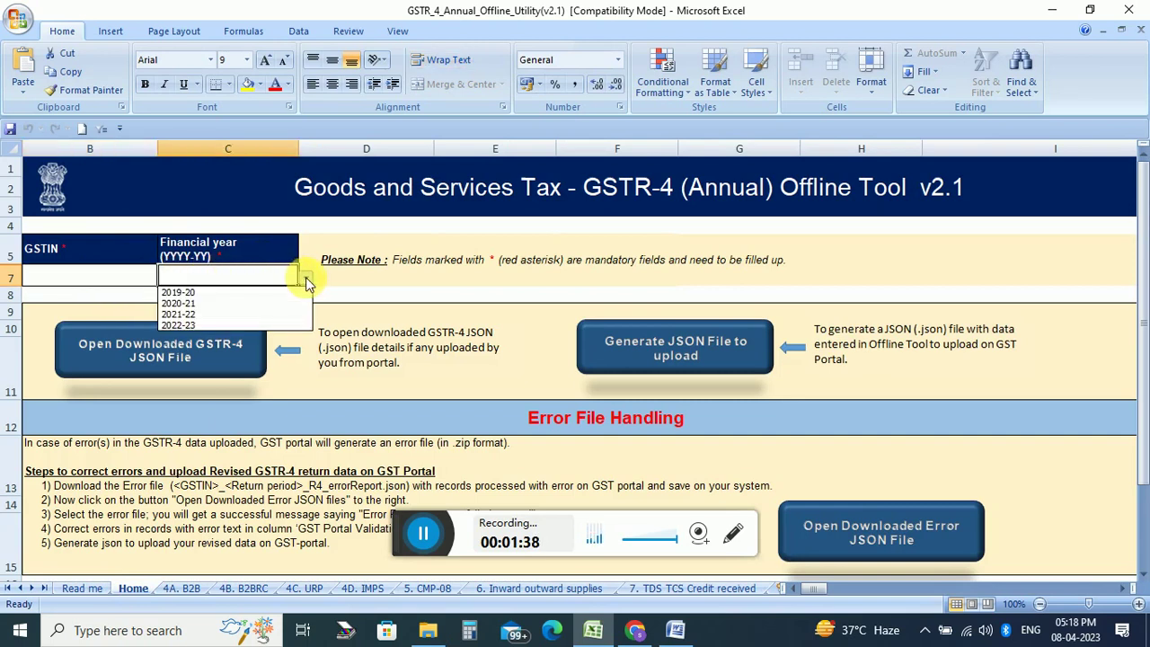
click(230, 323)
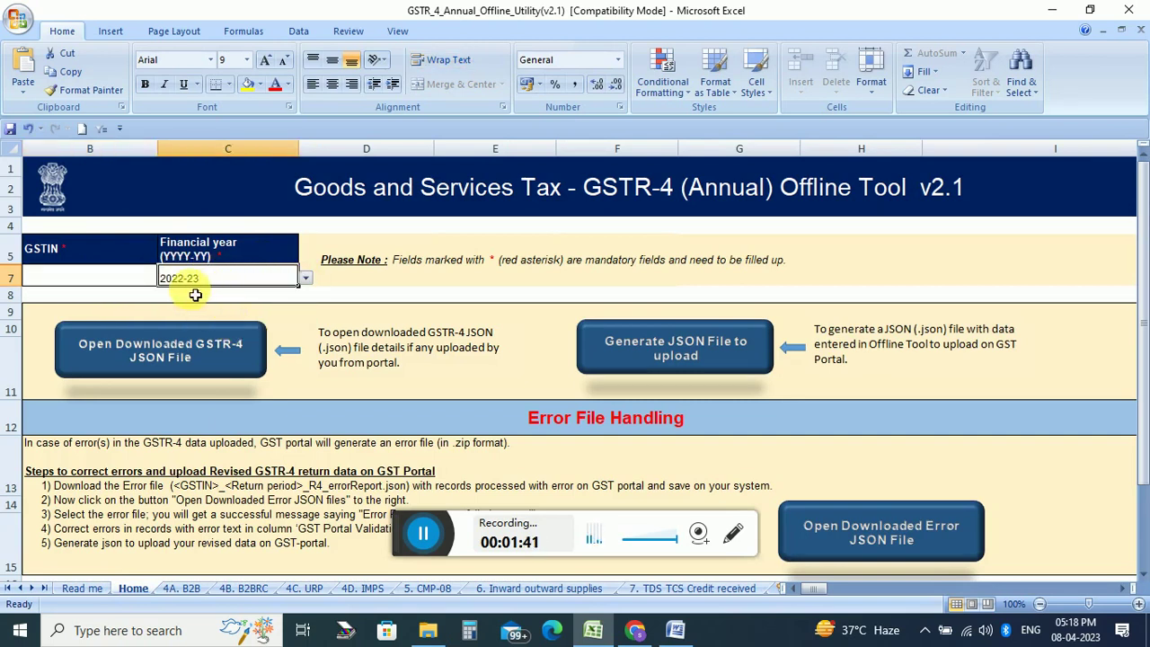
Step: Examine the 4A. B2B sheet's entry columns, from place of supply and supply type through rate to State/UT tax
click(181, 589)
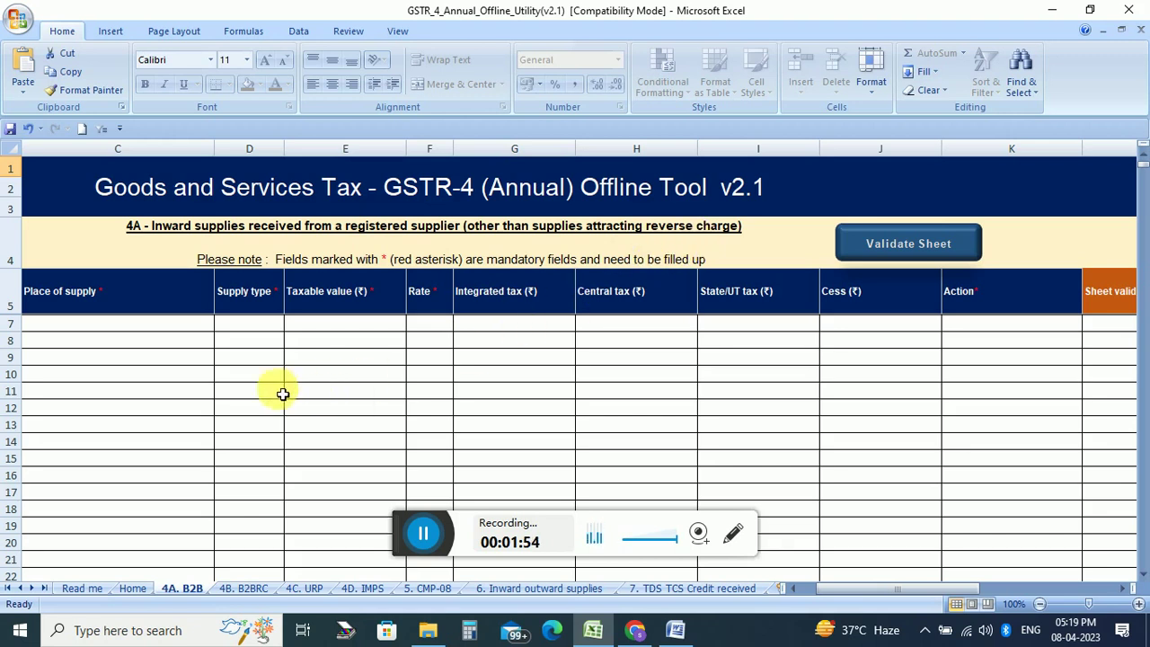
click(165, 327)
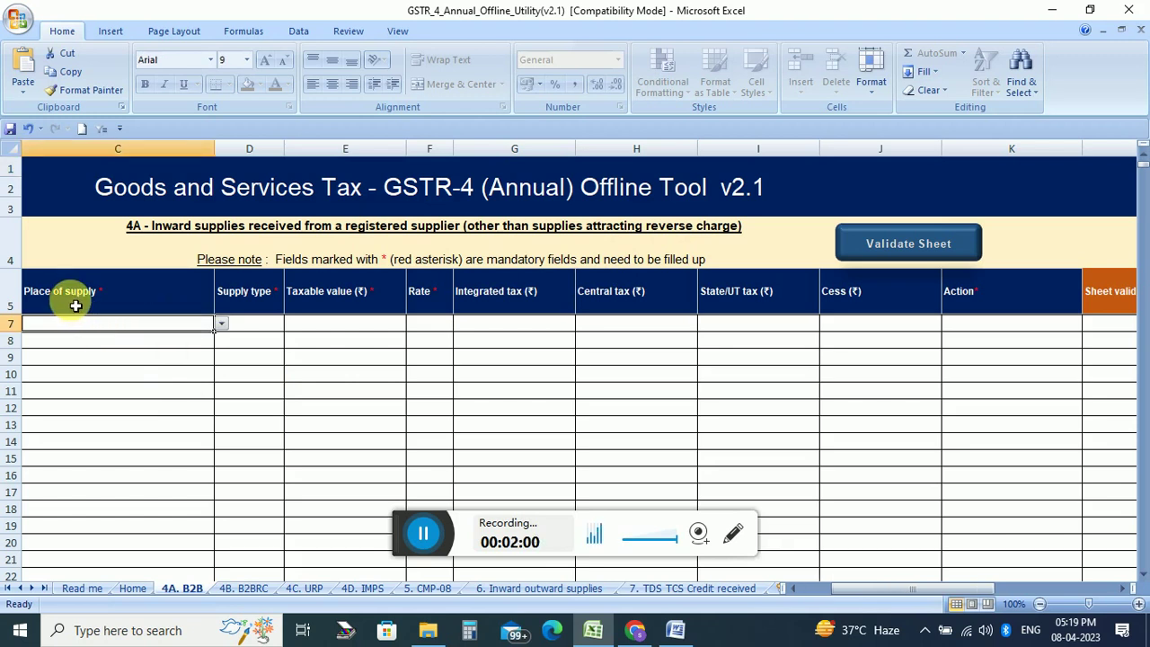
click(275, 325)
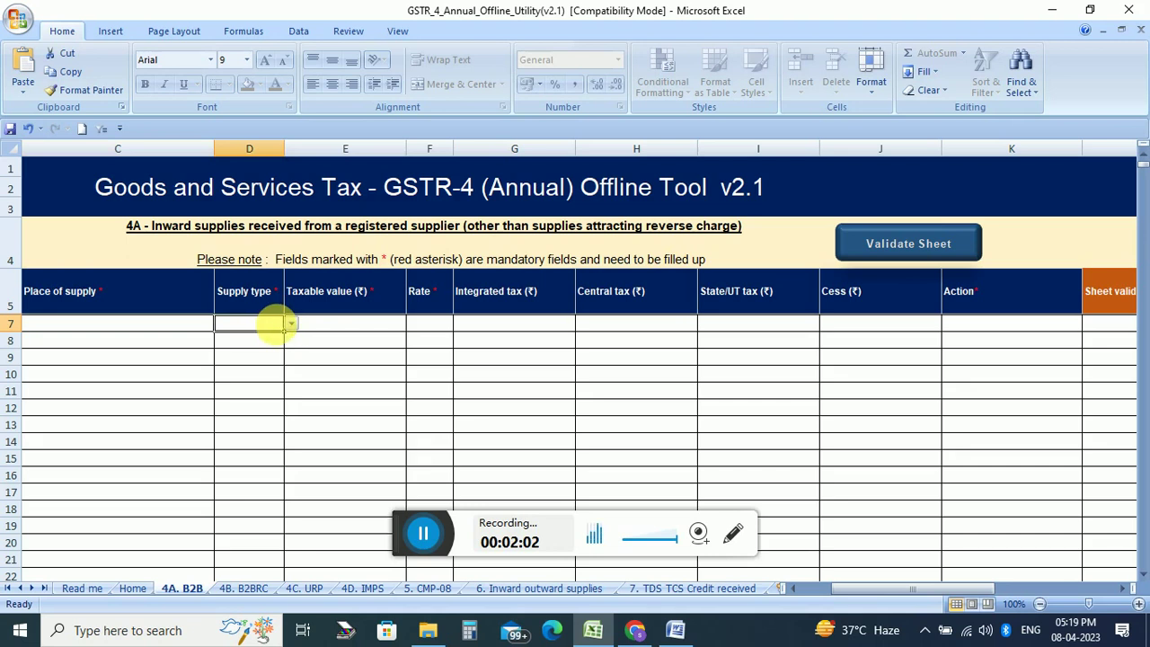
click(329, 329)
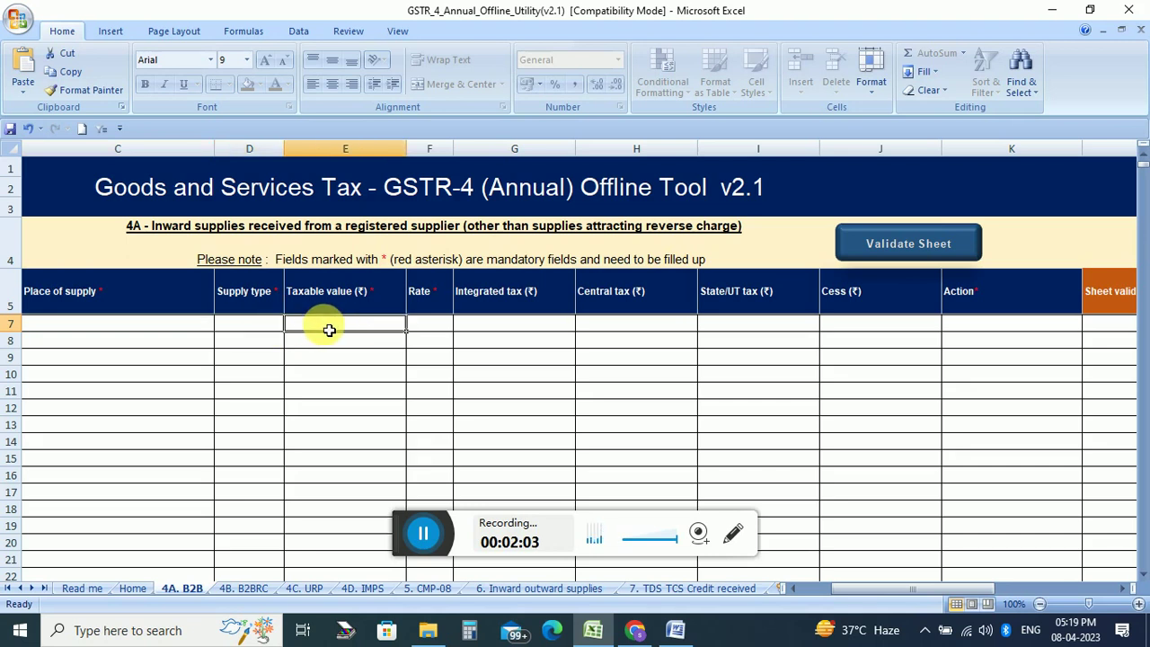
click(447, 327)
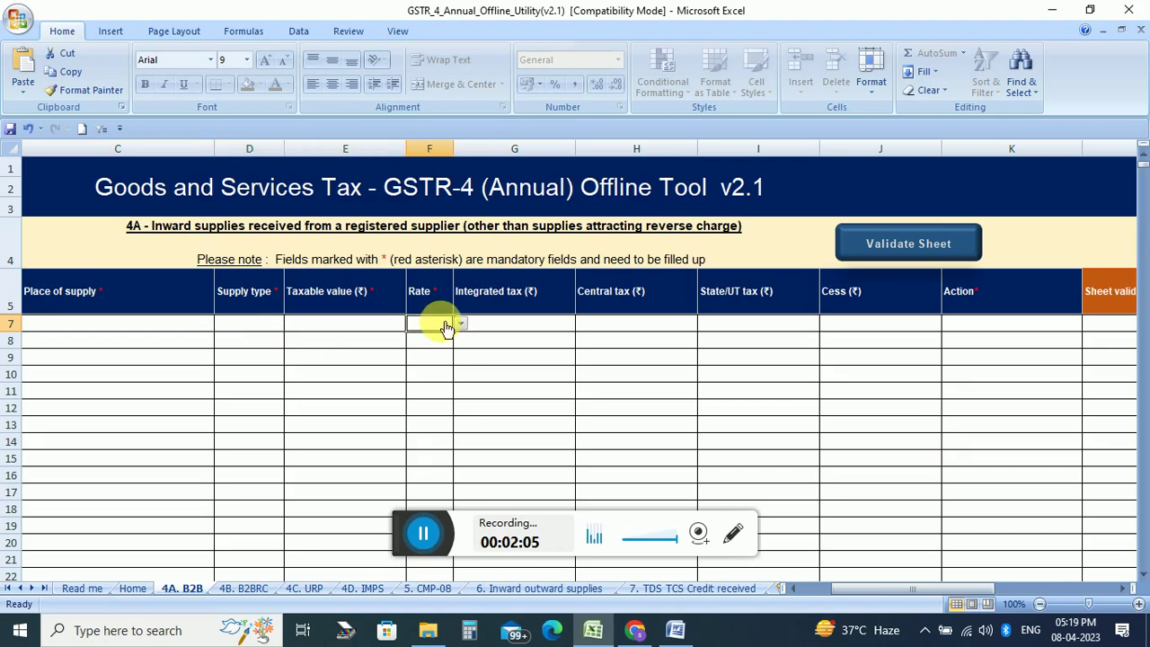
click(515, 327)
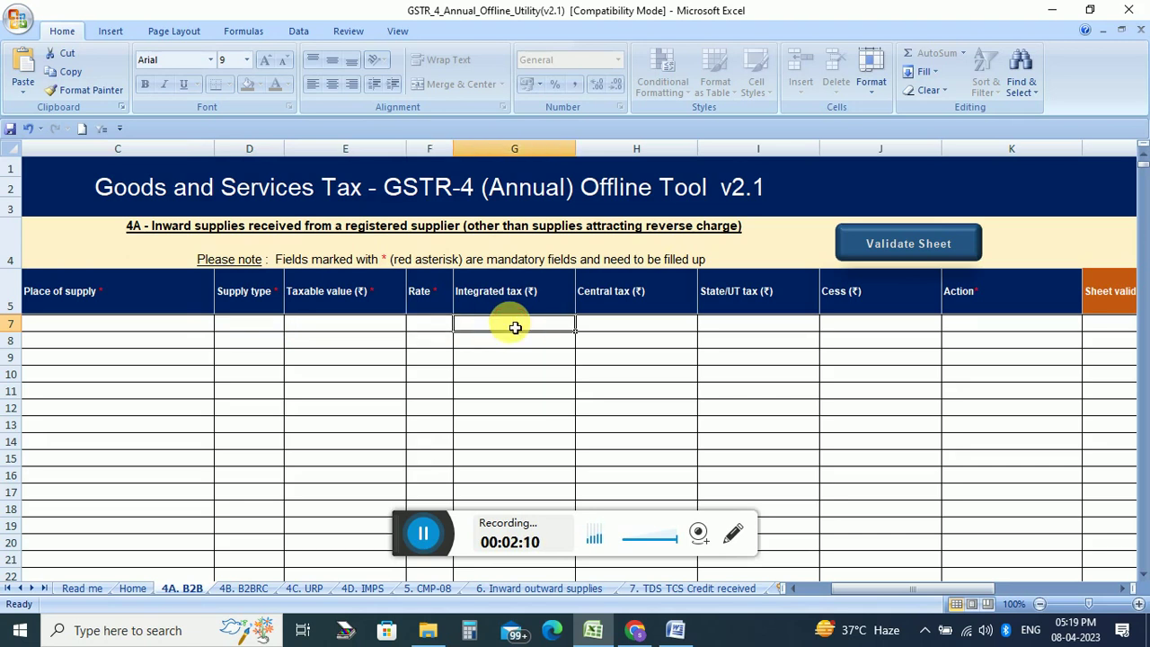
click(618, 327)
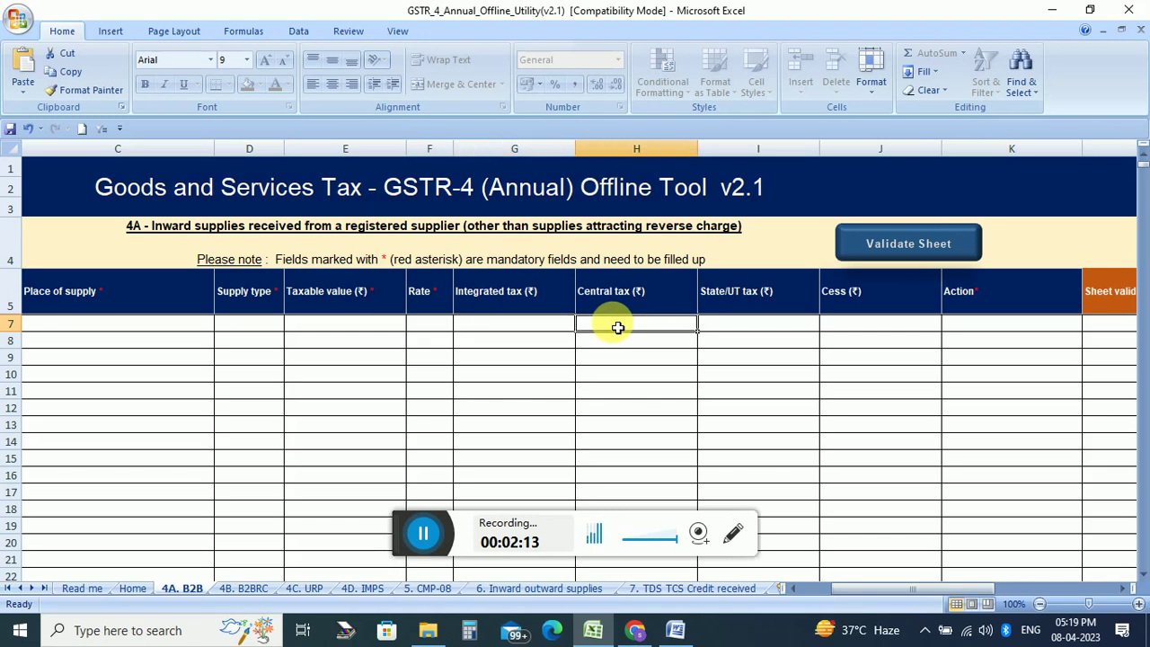
click(762, 326)
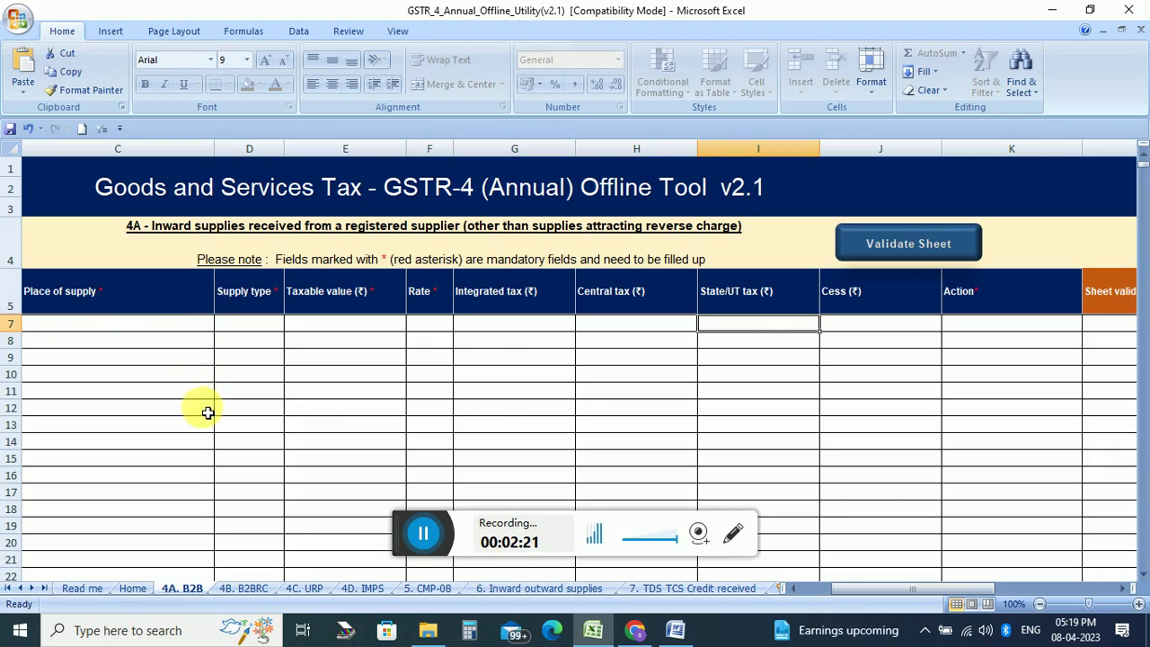
scroll(208, 412, down, 2)
scroll(206, 406, up, 2)
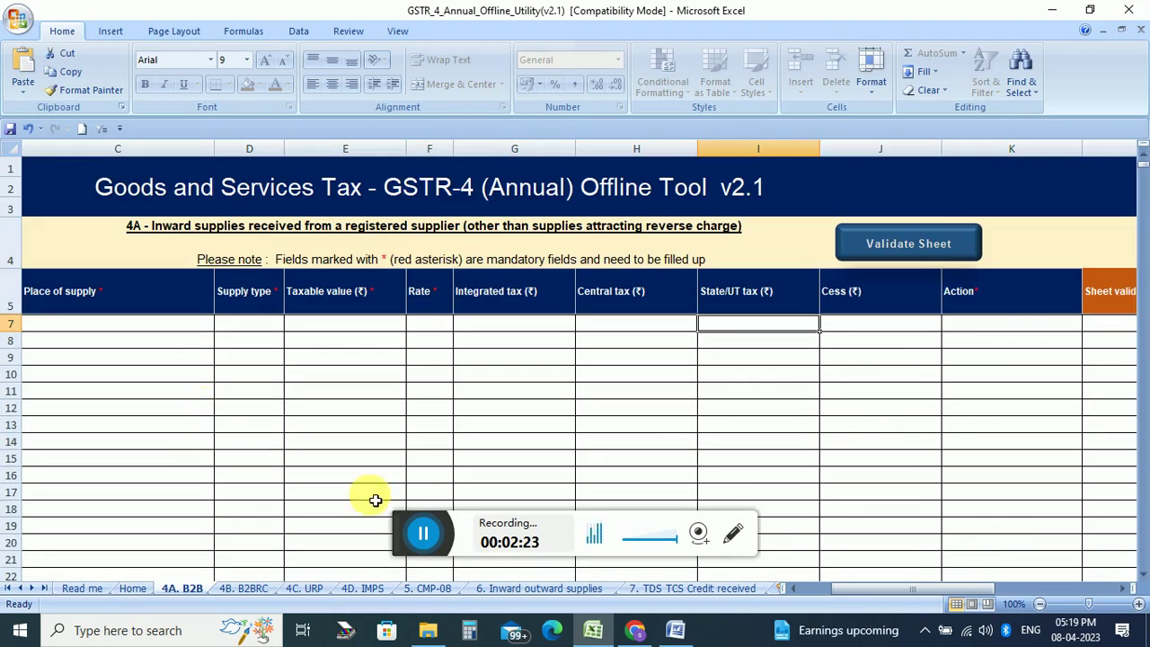
click(416, 537)
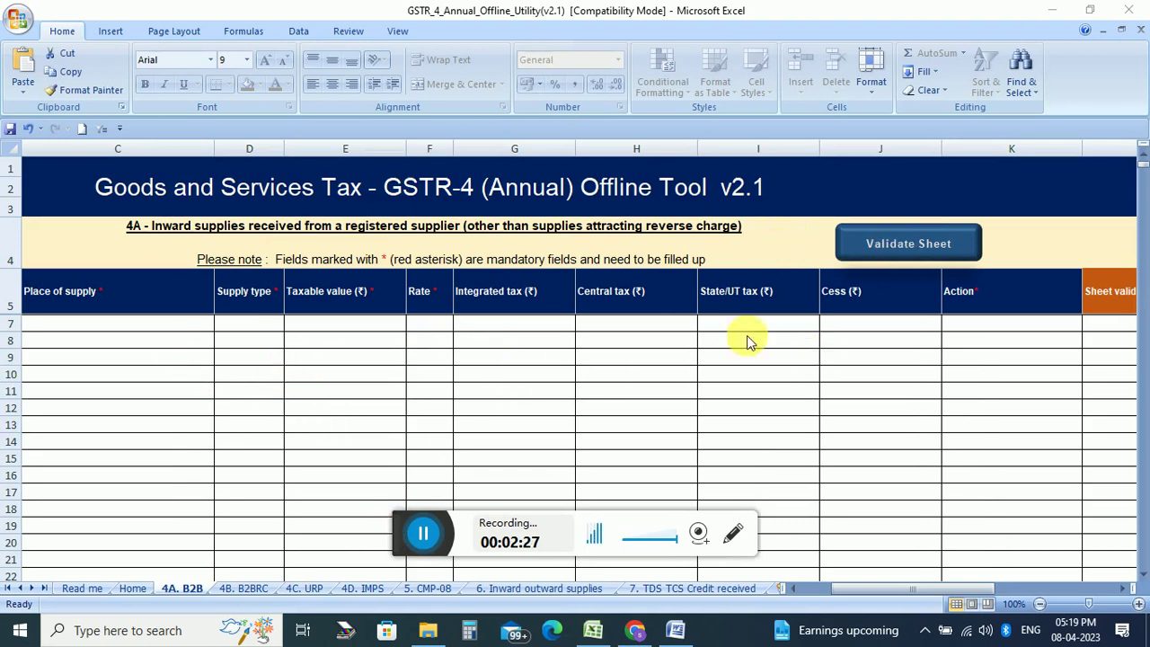
Step: Examine the entry columns of the 4B. B2BRC, 4C. URP and 4D. IMPS sheets
click(231, 589)
click(231, 589)
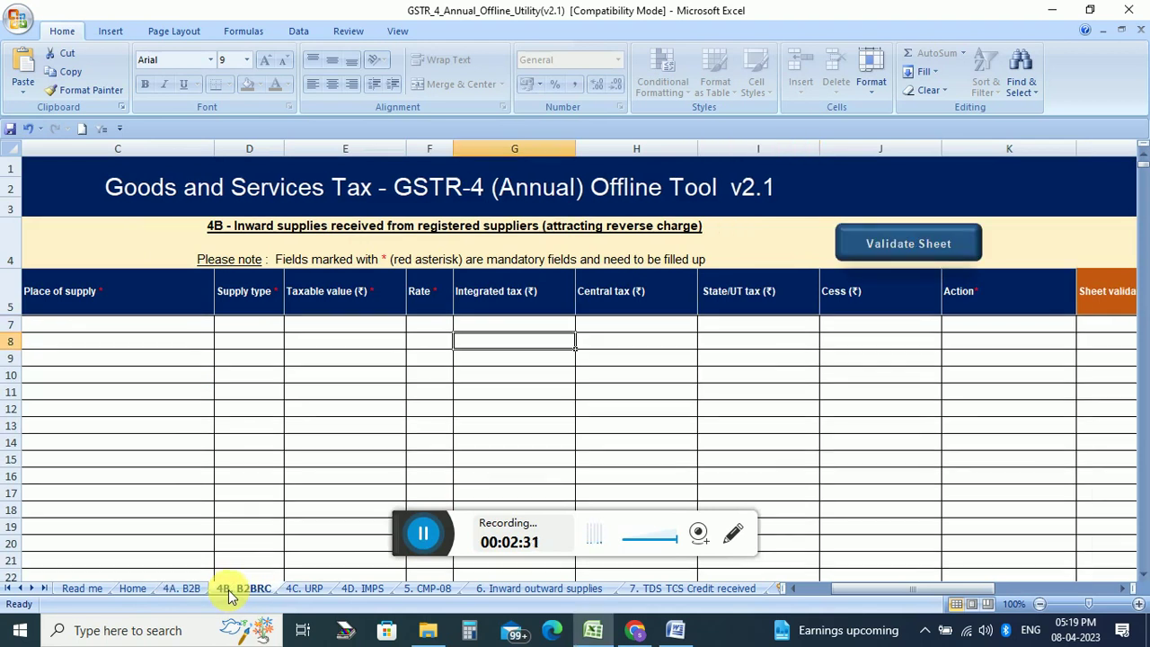
click(382, 534)
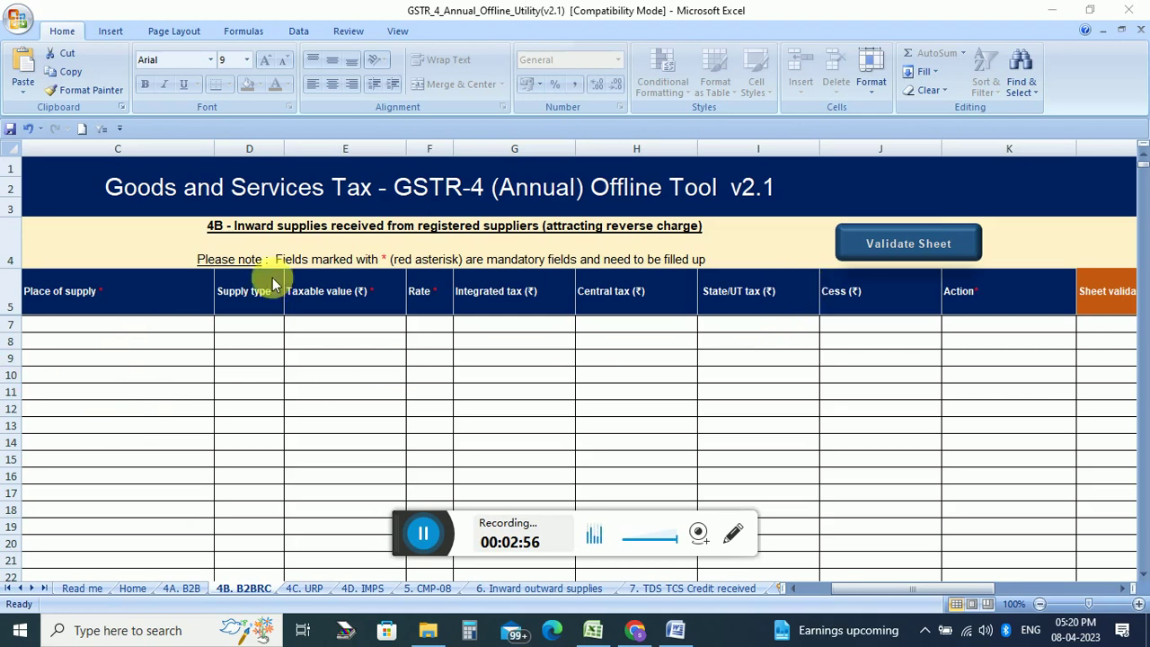
key(ctrl+Page_Down)
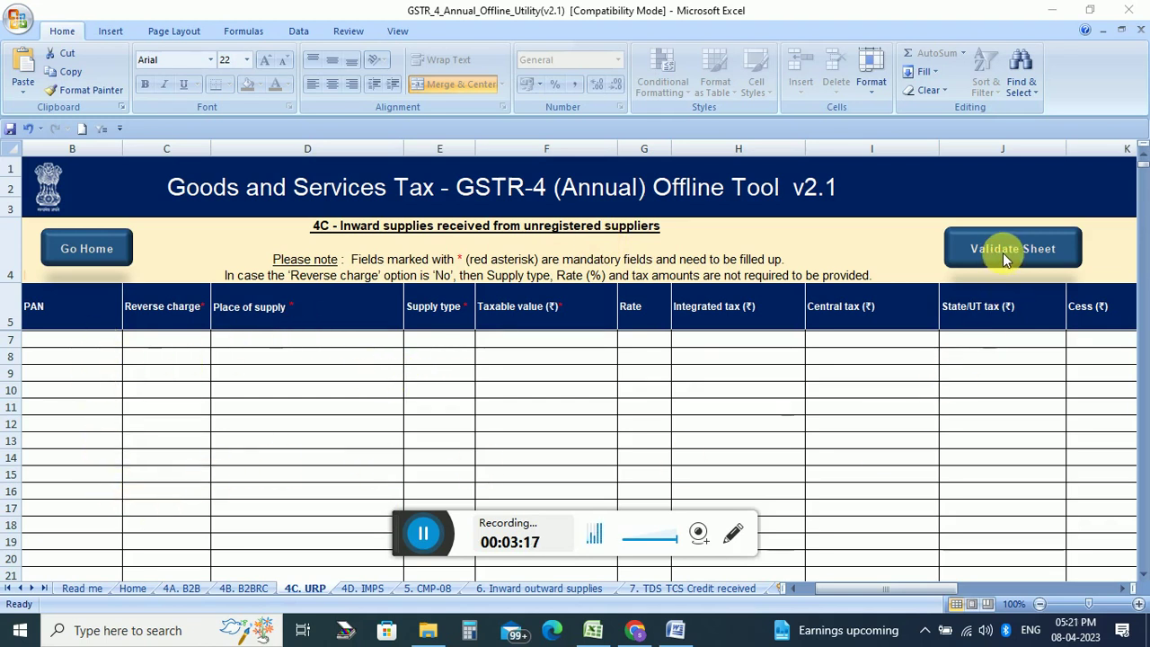
click(418, 533)
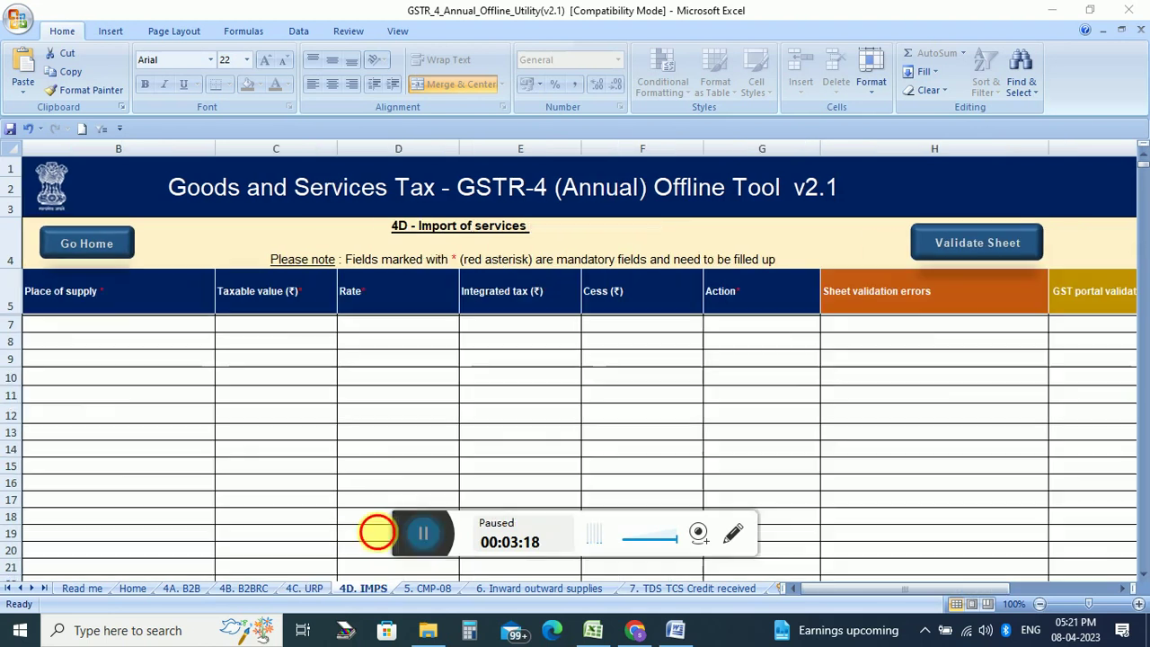
Step: Examine the 5. CMP-08 summary sheet and the outward supply value cells at 0% and 1% on the 6. Inward outward supplies sheet
click(419, 533)
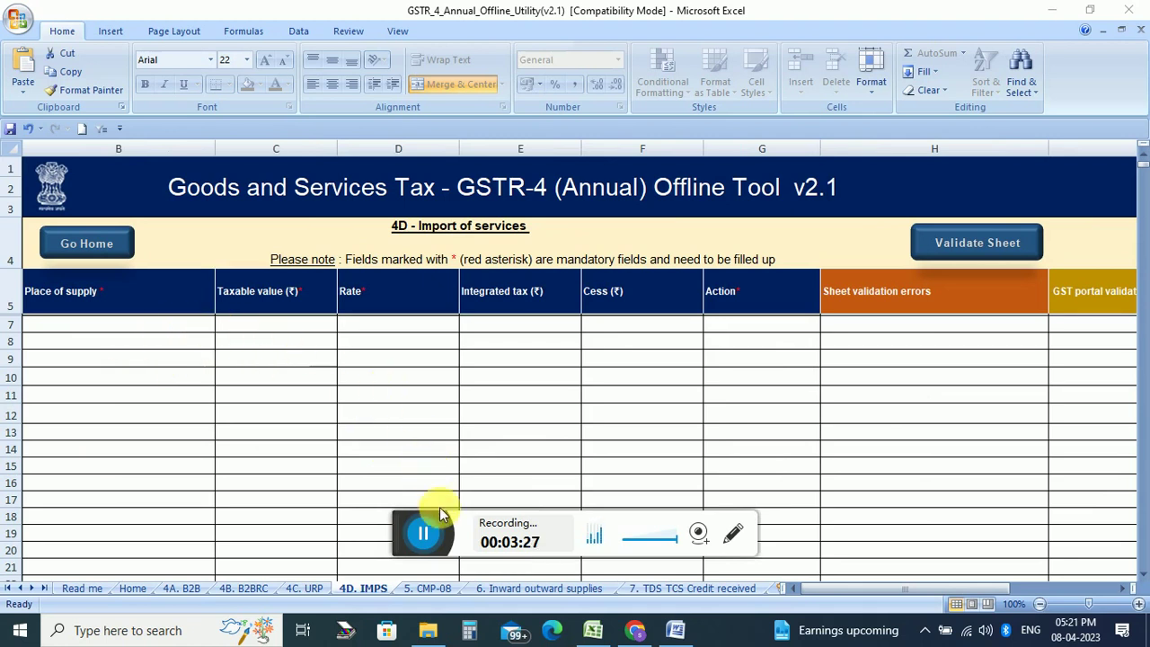
click(424, 534)
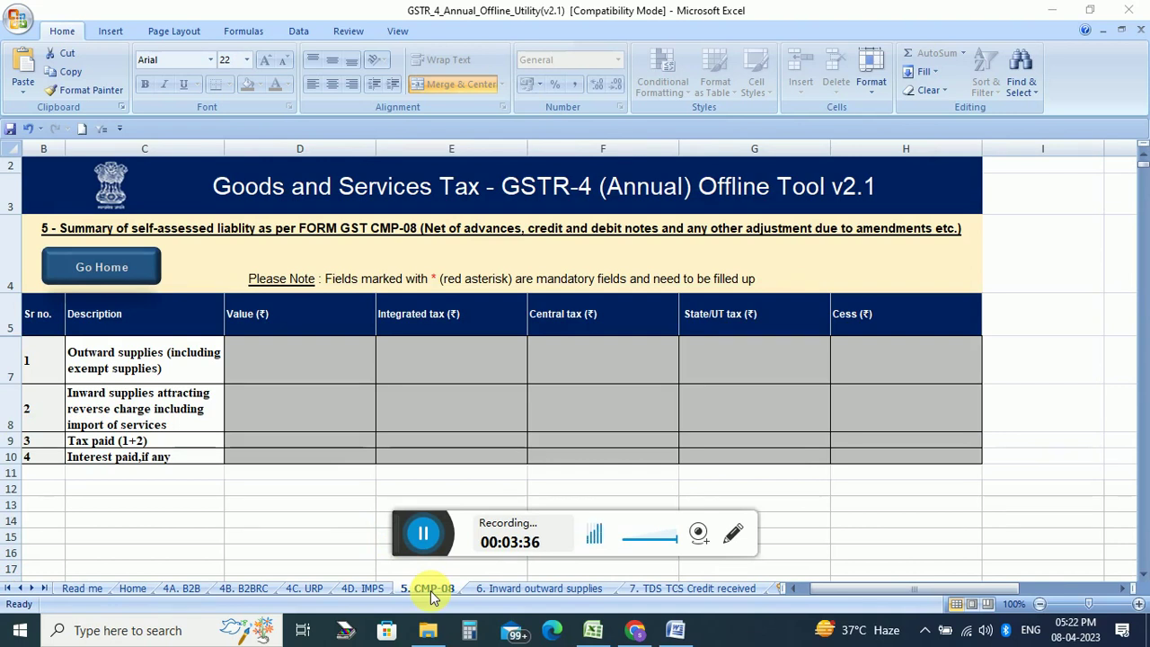
click(540, 589)
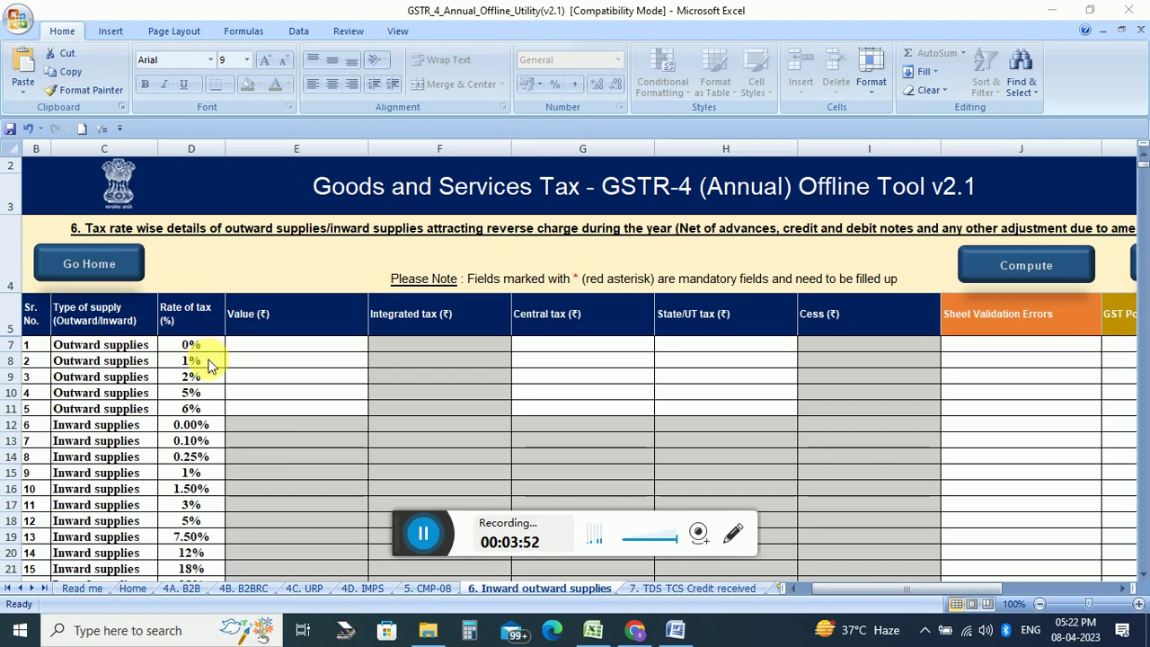
click(255, 349)
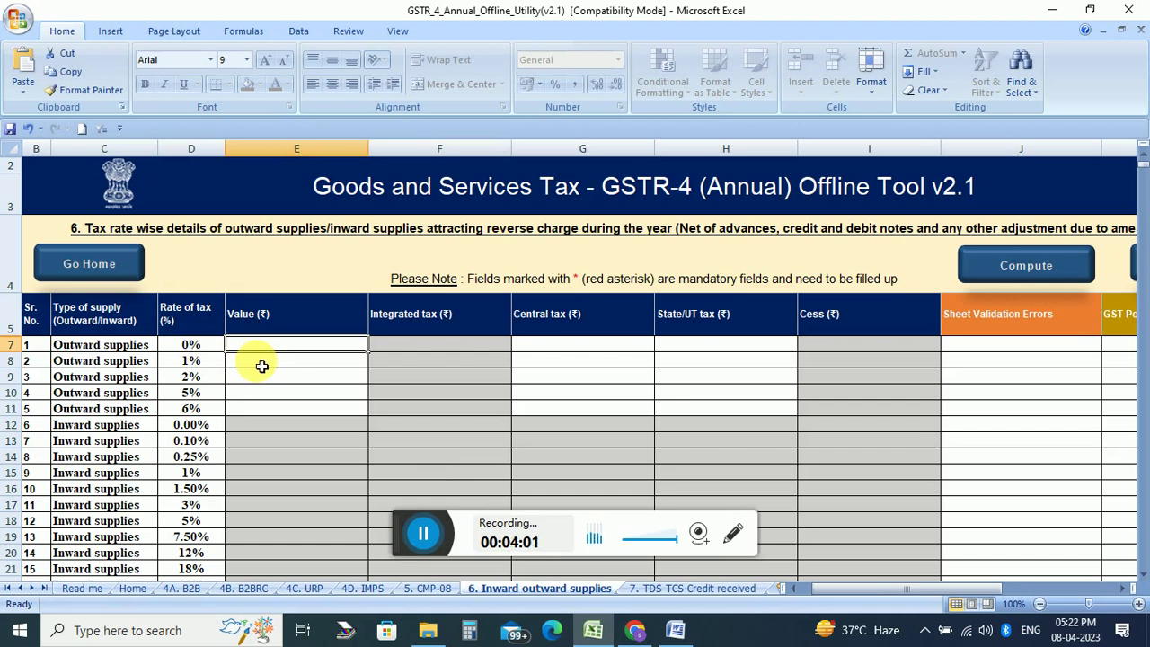
click(262, 365)
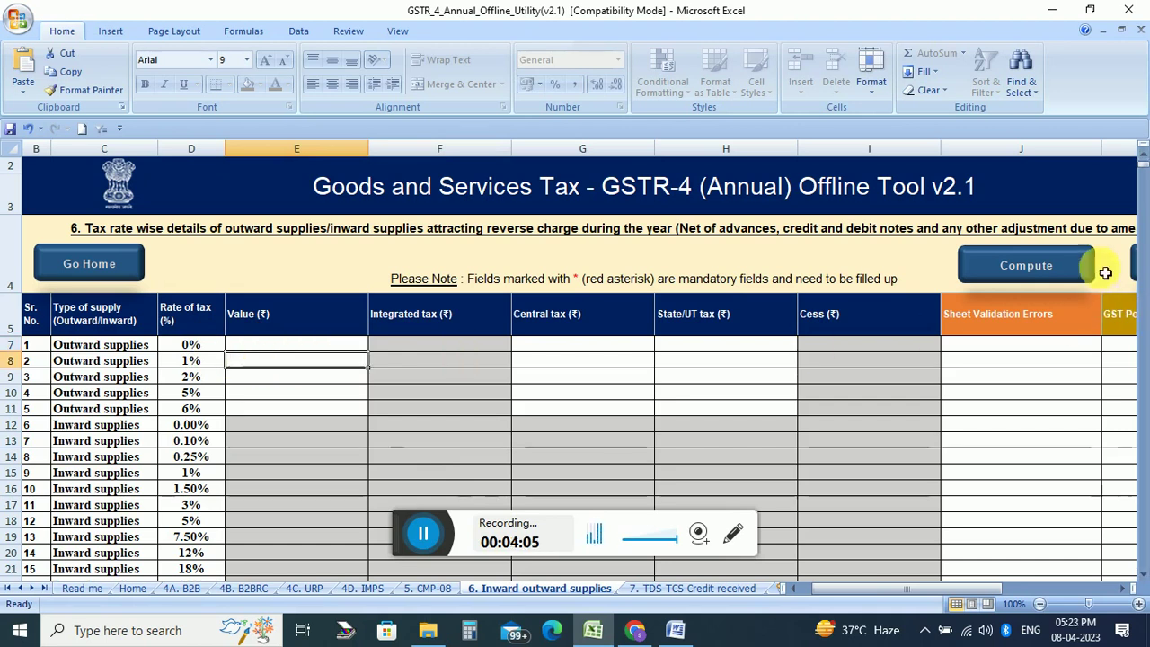
Step: Examine the 7. TDS TCS Credit received sheet, then return to the Home sheet's option for generating the JSON file to upload
key(ctrl+Page_Down)
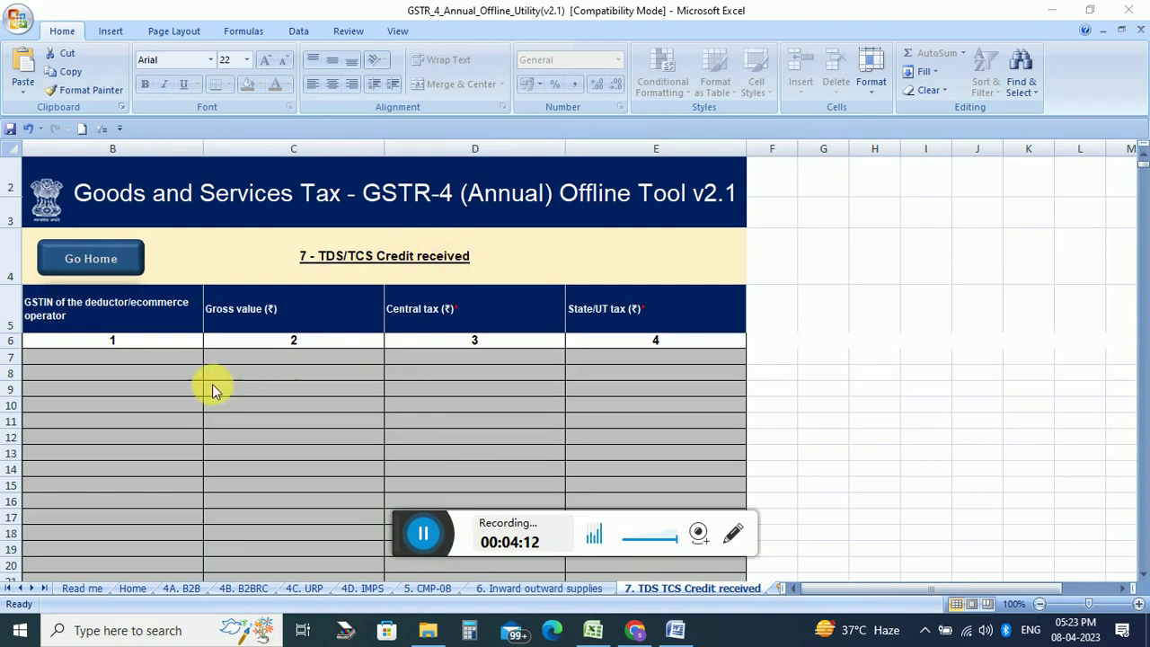
scroll(485, 415, down, 3)
click(133, 588)
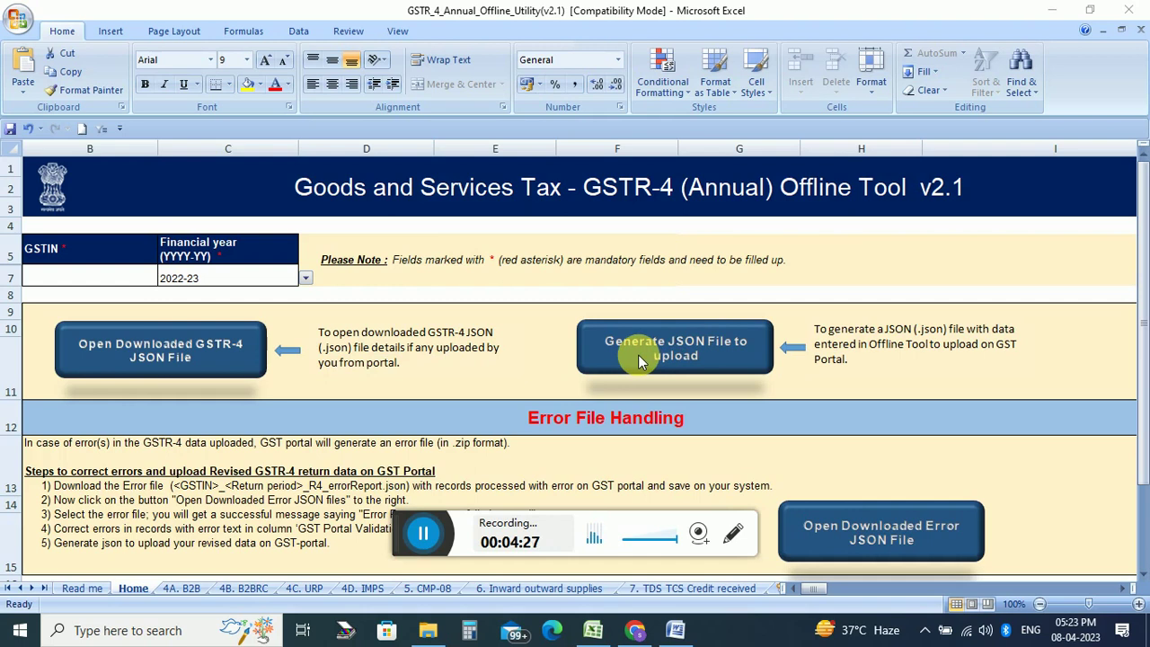
Step: Switch to the GST portal in Chrome and log in to the taxpayer account
click(426, 538)
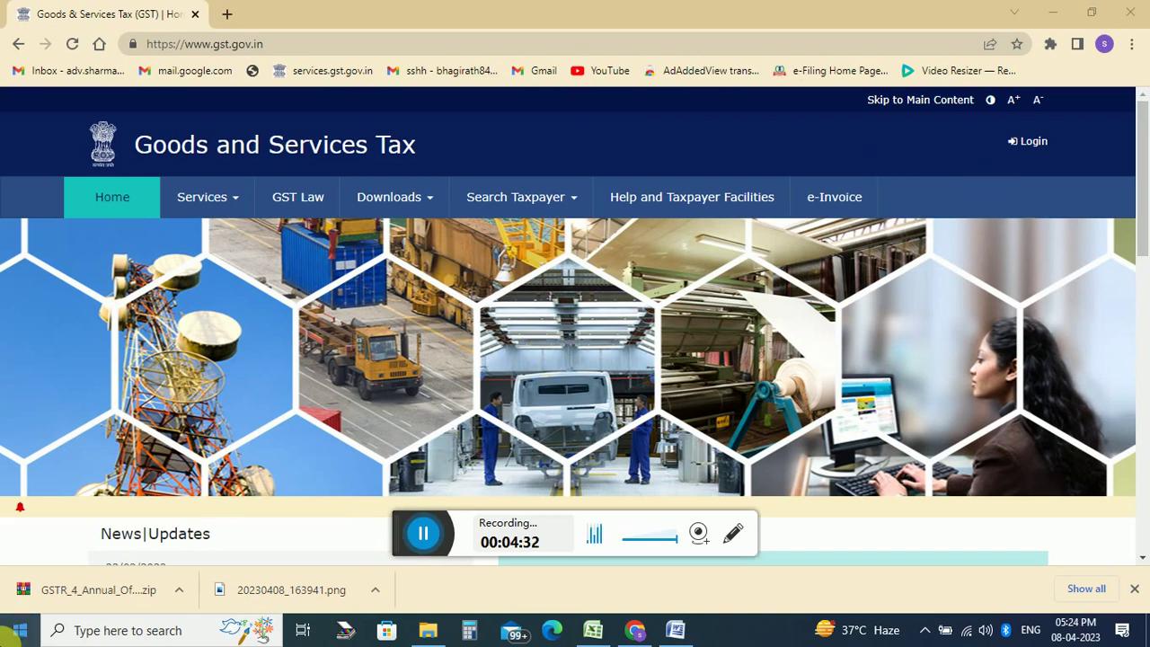
click(1035, 143)
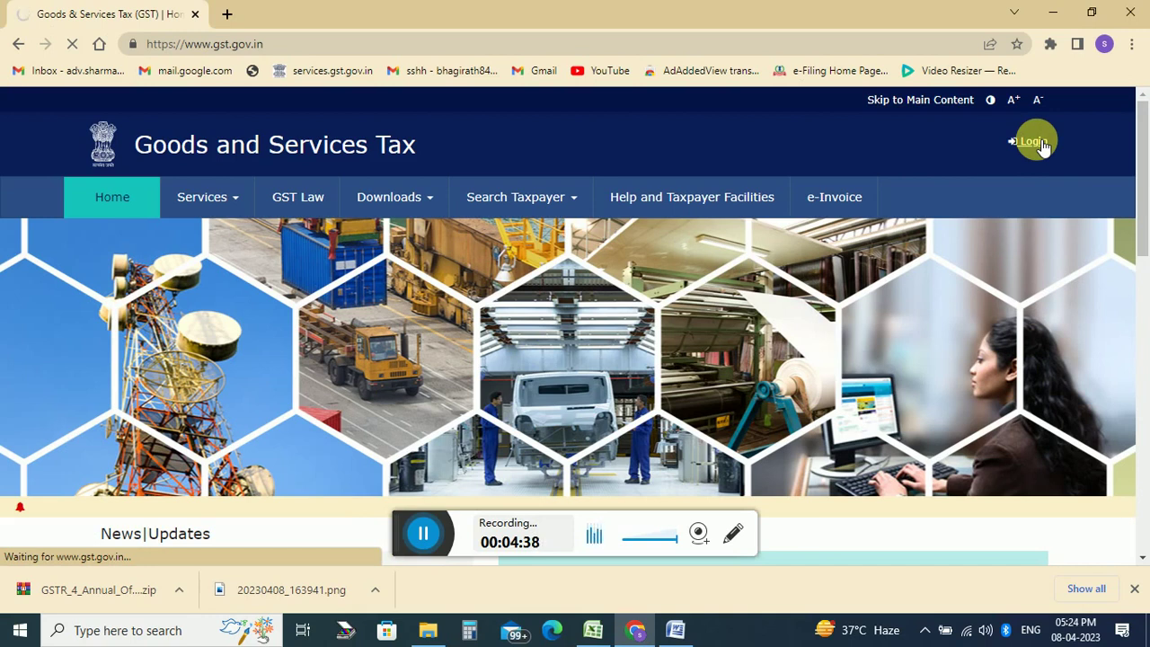
click(424, 533)
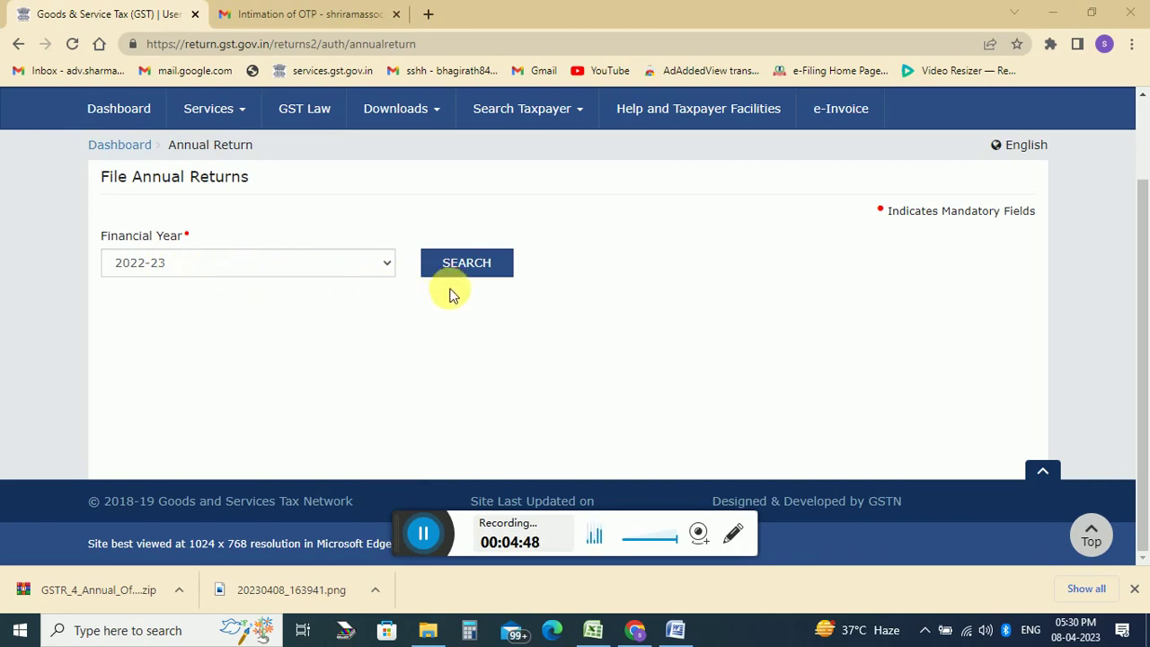
Step: Search the annual returns for financial year 2022-23 and find the GSTR-4 return among them
click(473, 261)
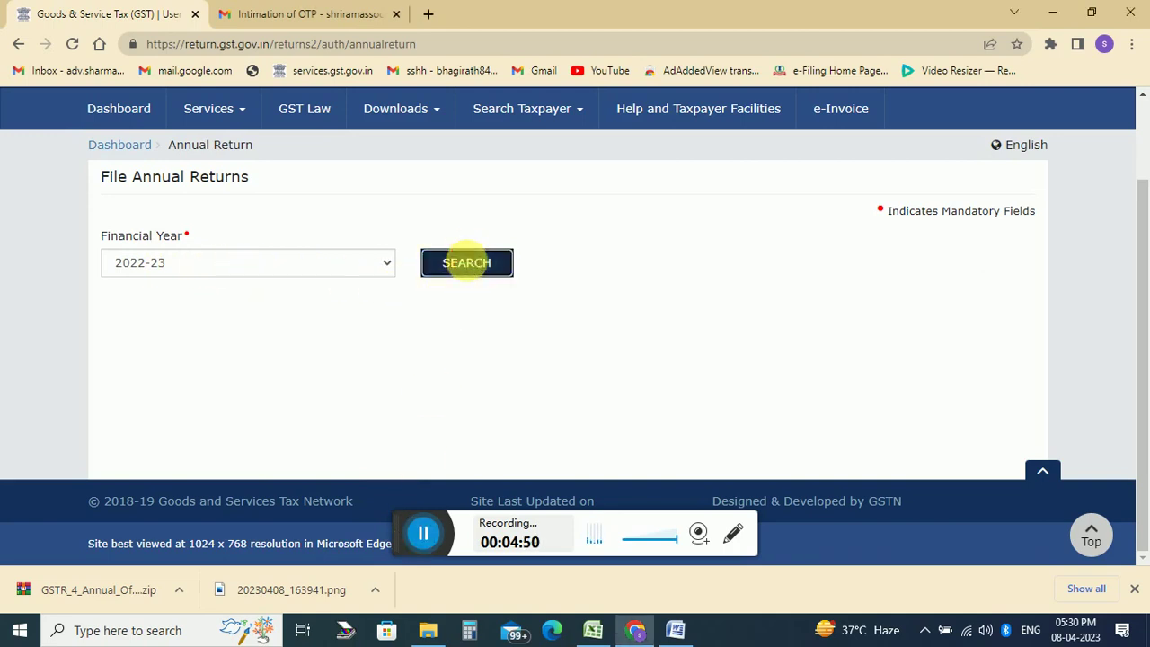
scroll(379, 534, down, 3)
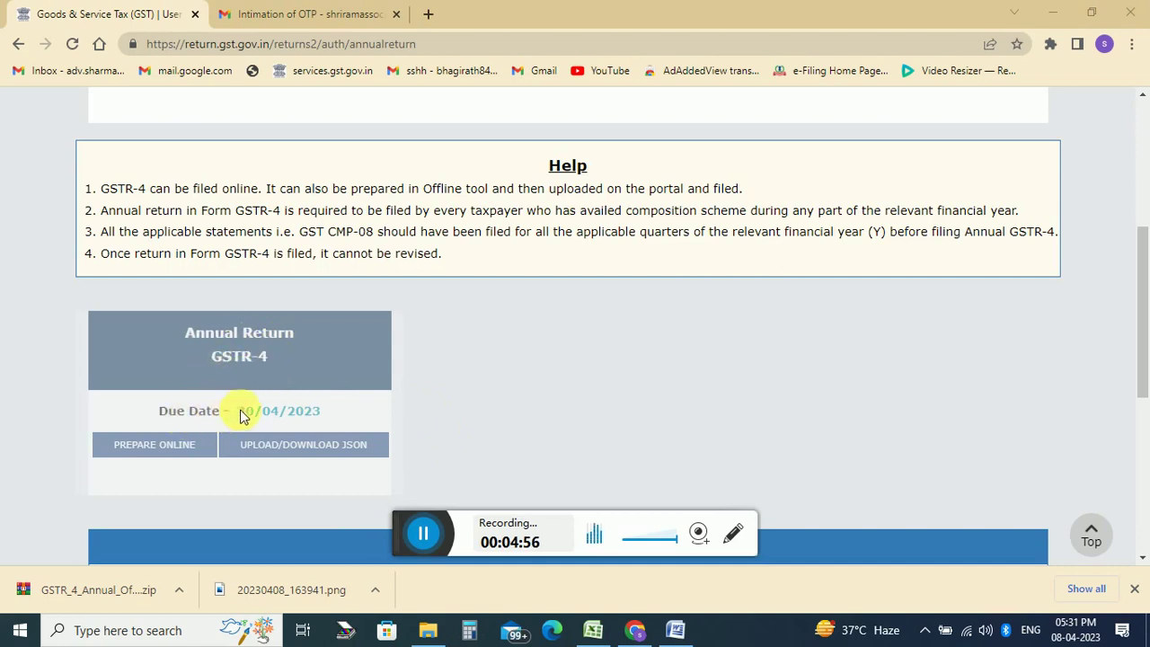
scroll(307, 461, down, 1)
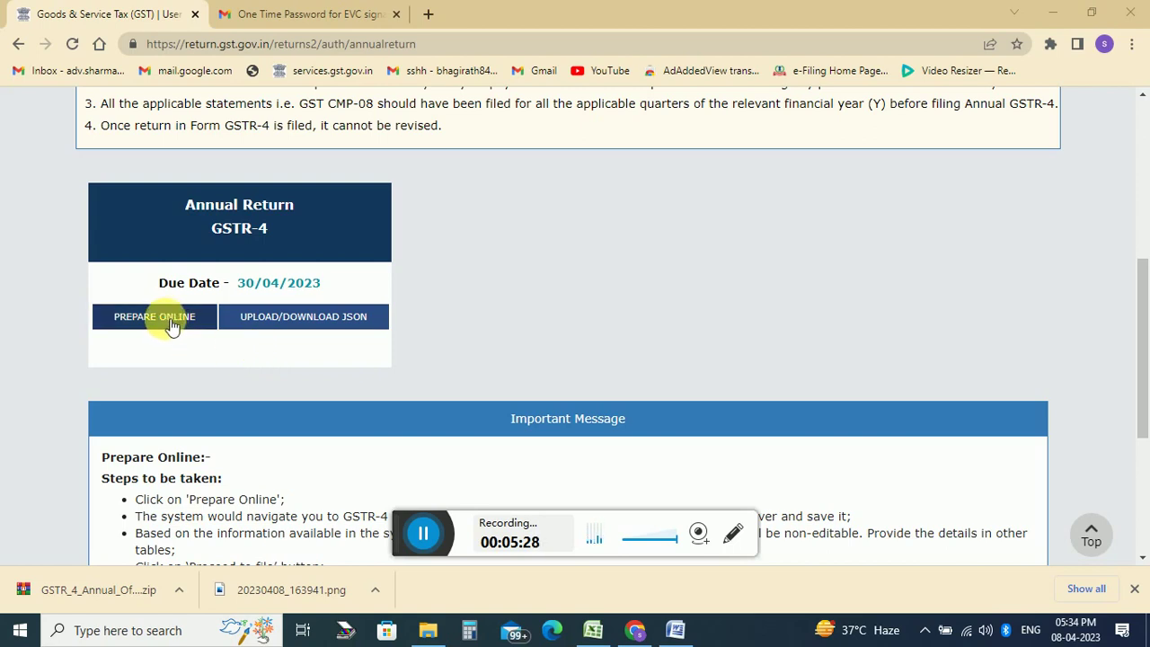
Step: Open GSTR-4 for online preparation and save the previous financial year's aggregate turnover as 0.00
click(420, 532)
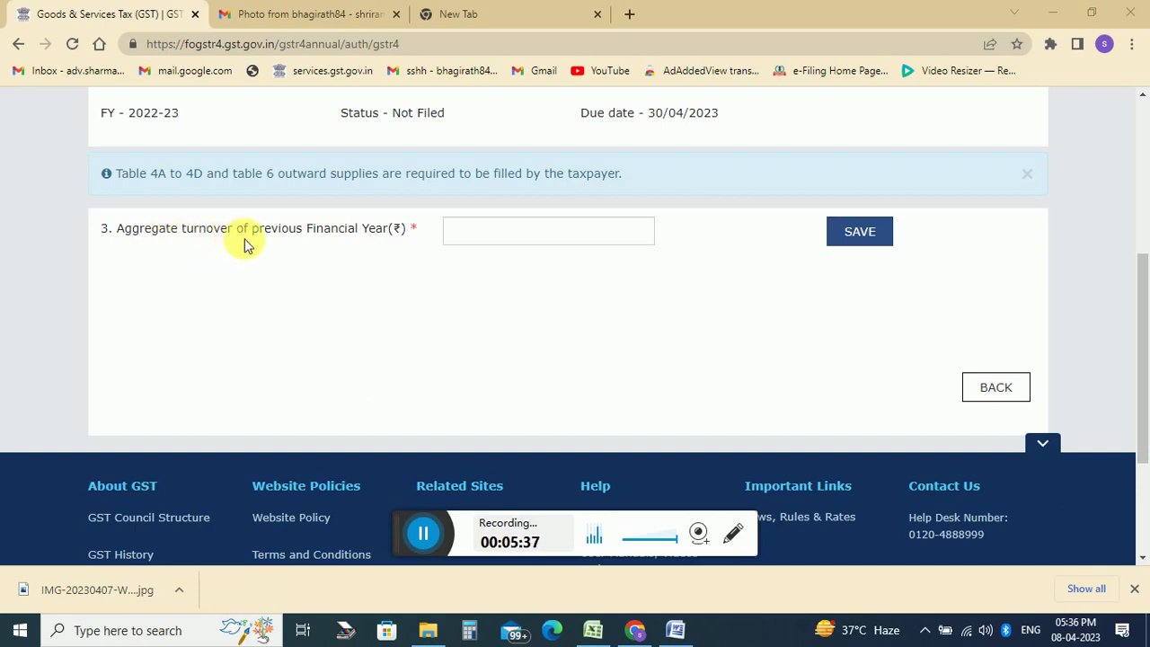
click(474, 235)
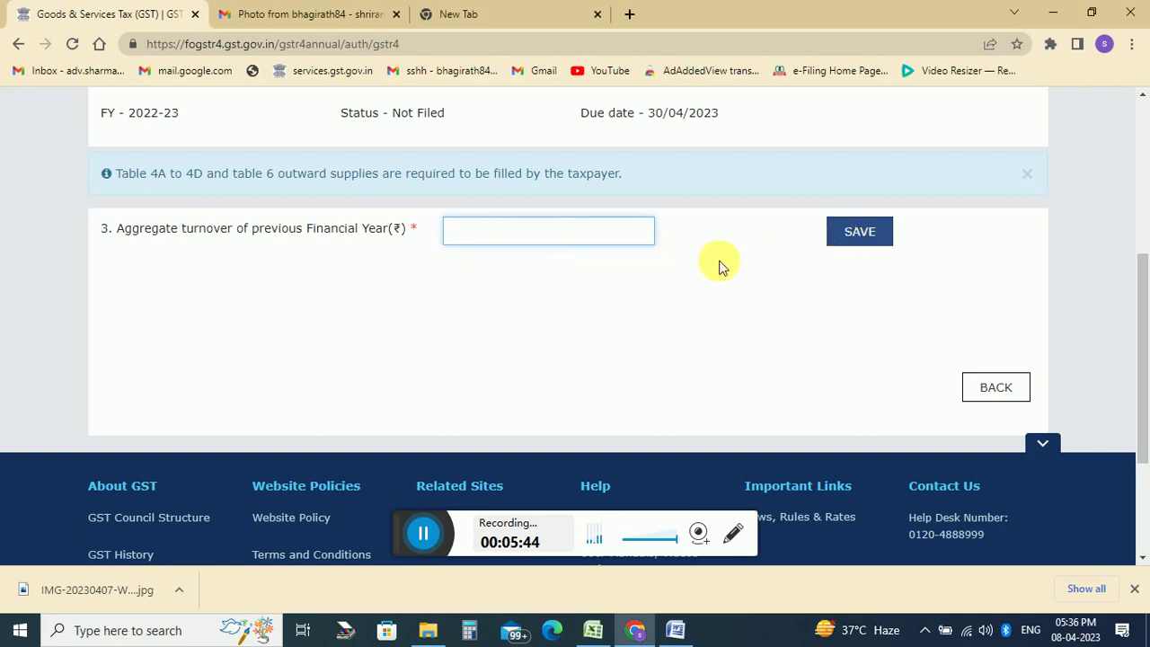
scroll(395, 485, down, 2)
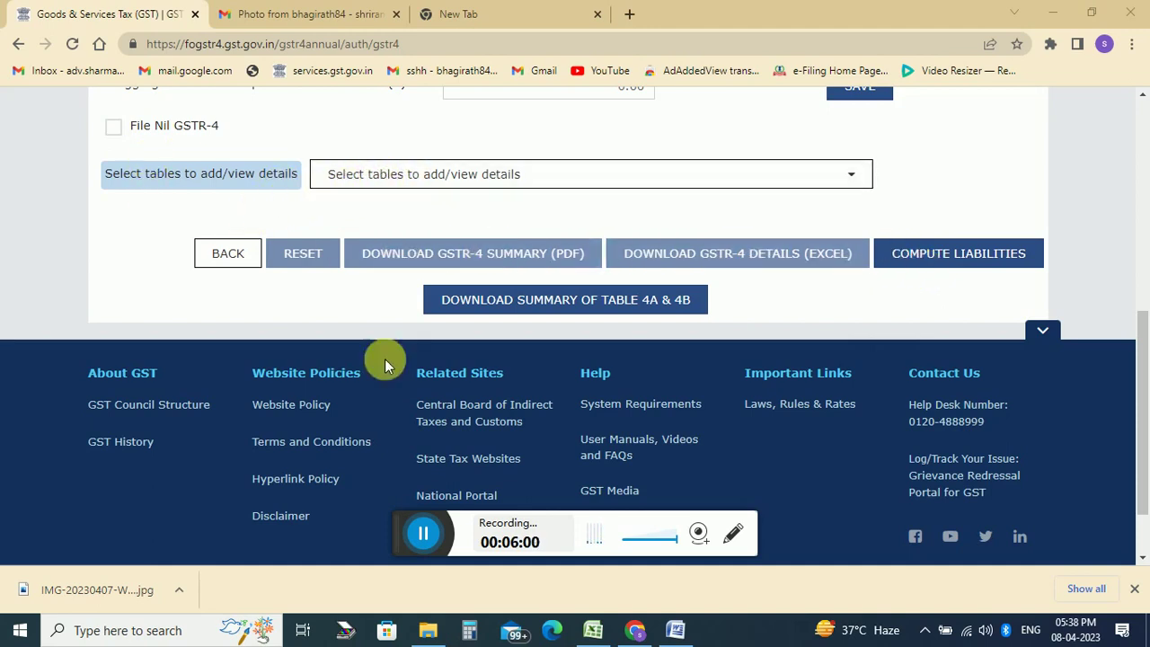
Step: View the entry forms of table 4A (other than reverse charge) and table 4B (reverse charge) for inward supplies from registered suppliers
click(413, 177)
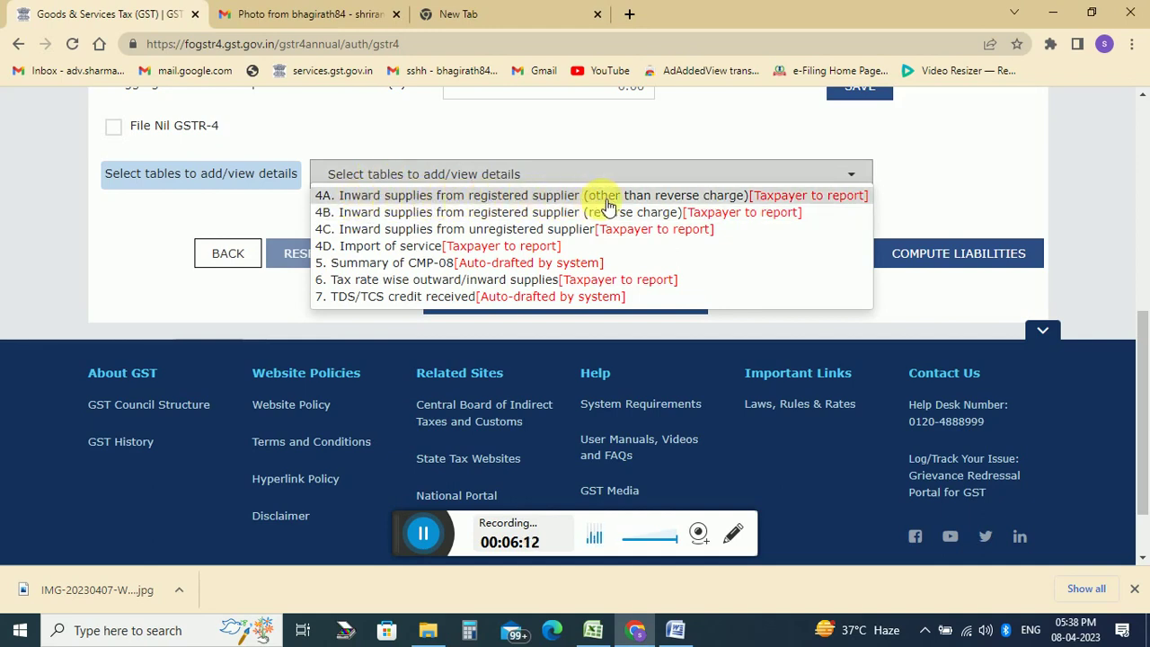
click(690, 205)
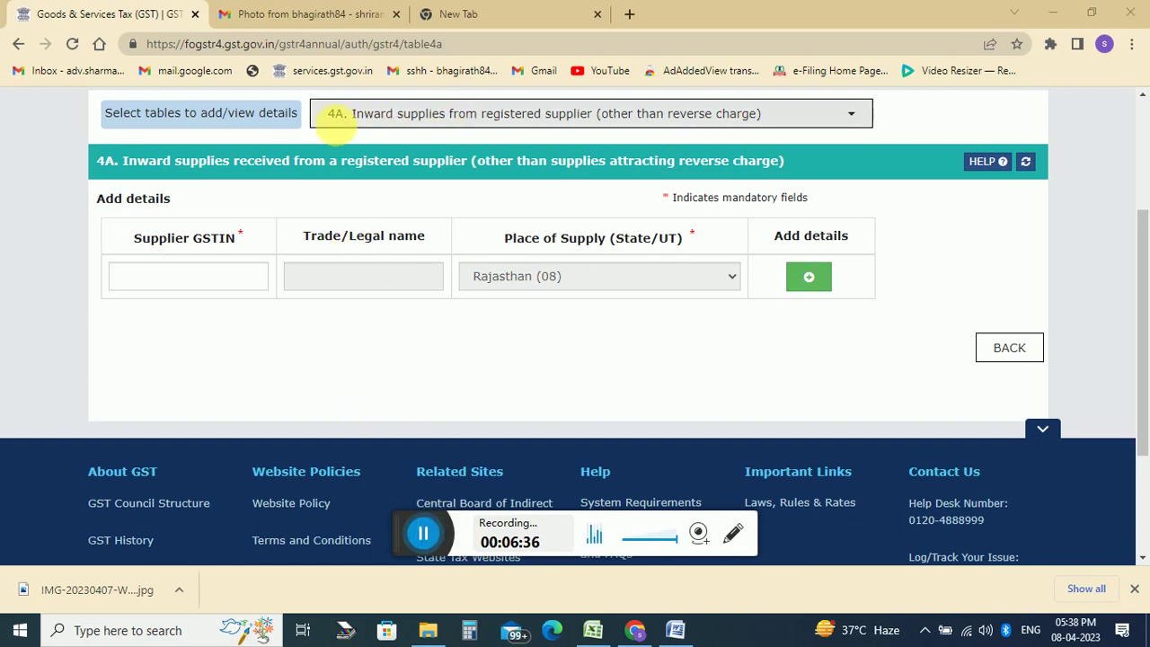
click(379, 125)
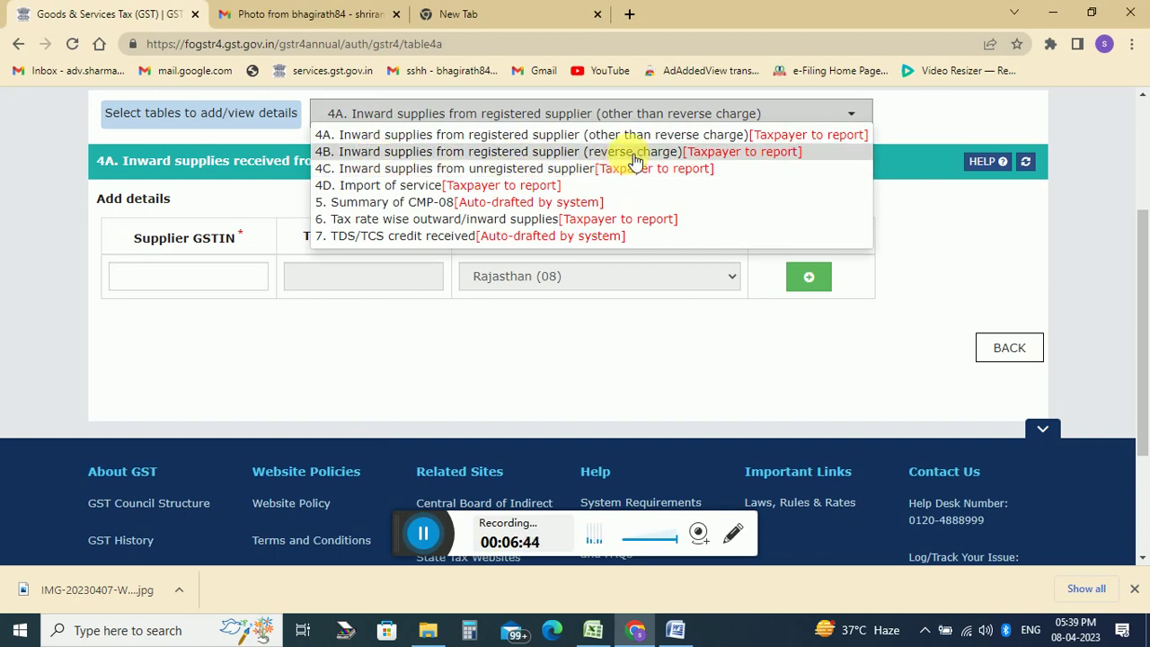
click(482, 152)
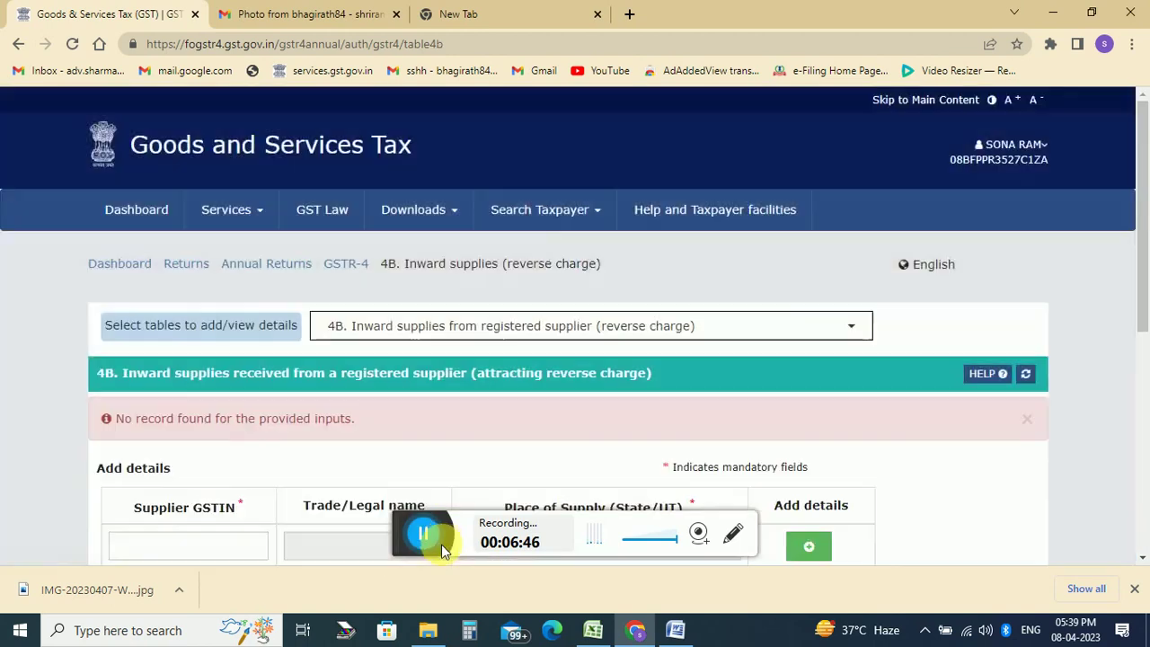
scroll(383, 531, down, 2)
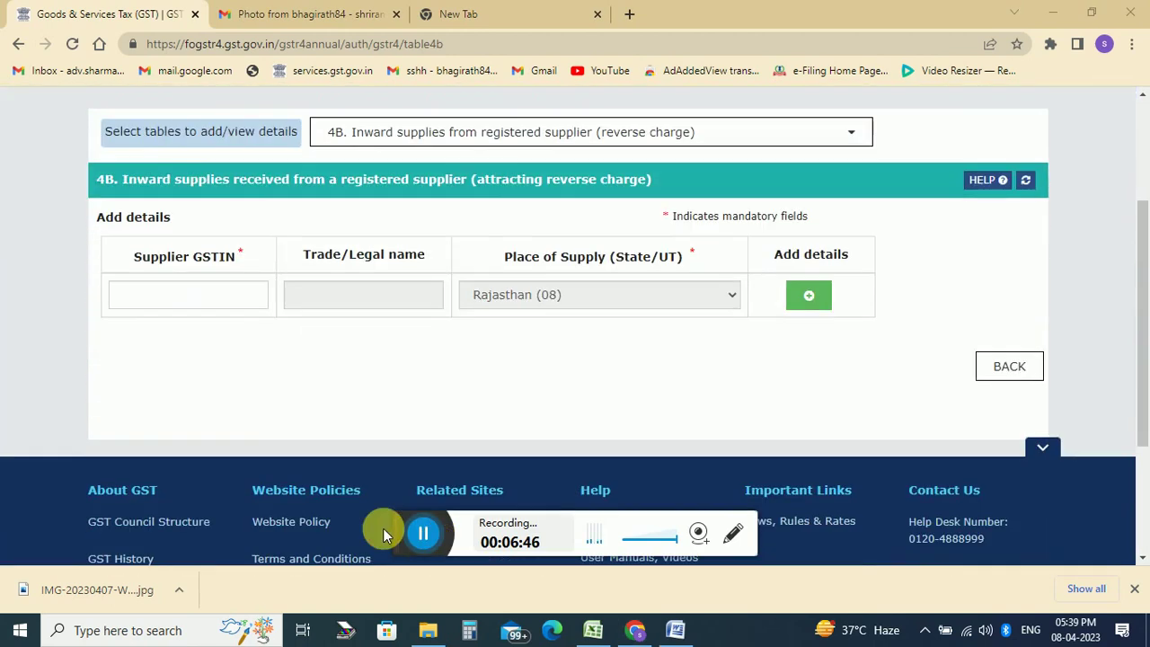
Step: View the outward supply value fields in table 6, Tax rate wise outward/inward supplies, and return to the GSTR-4 table selection
click(431, 147)
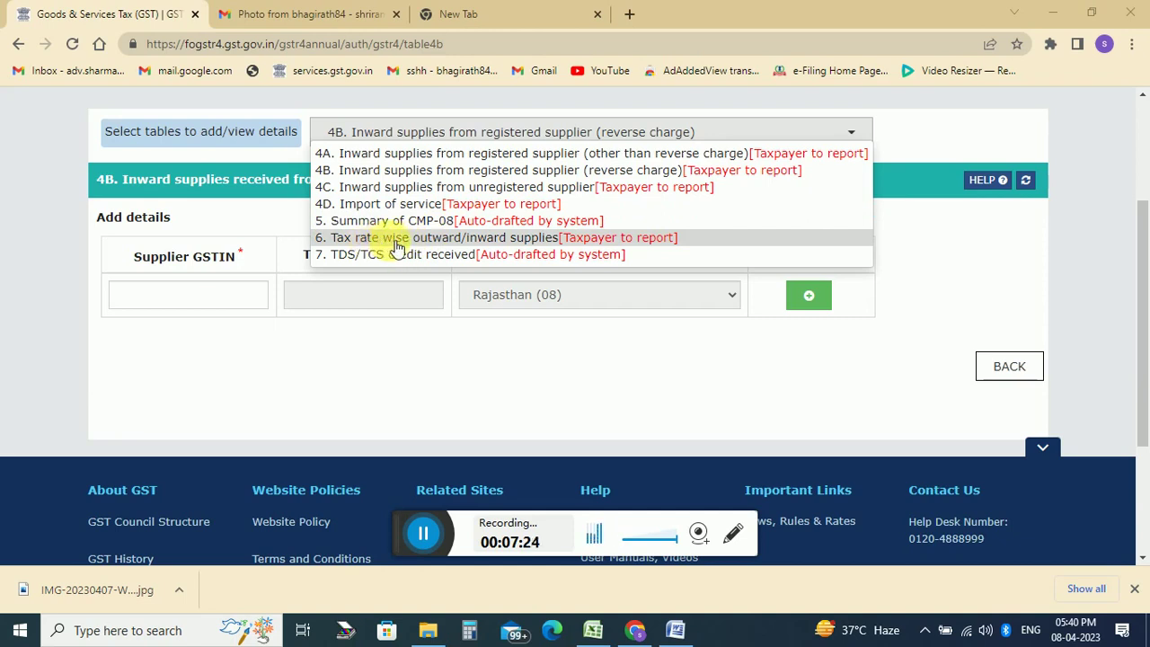
click(536, 238)
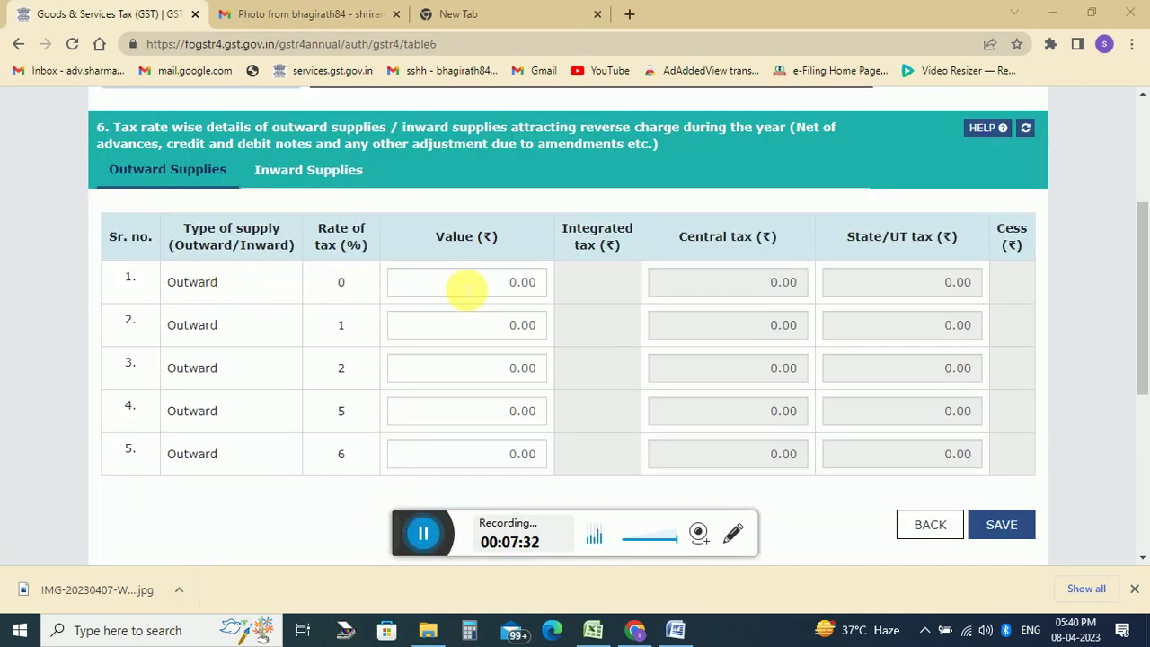
click(466, 289)
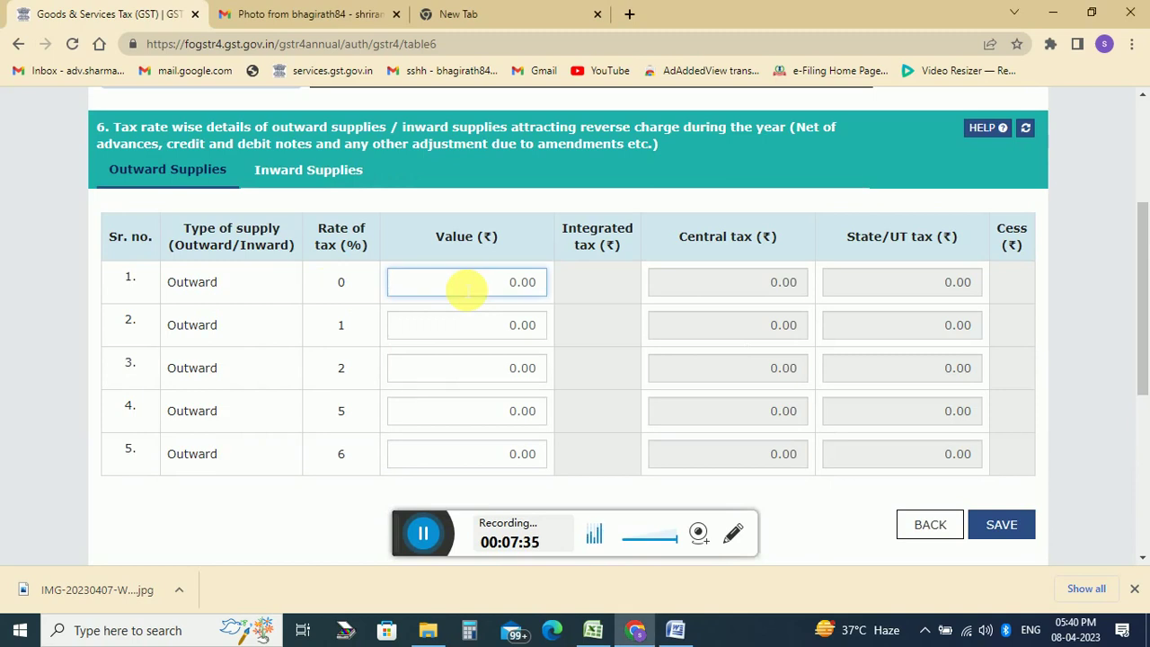
click(457, 332)
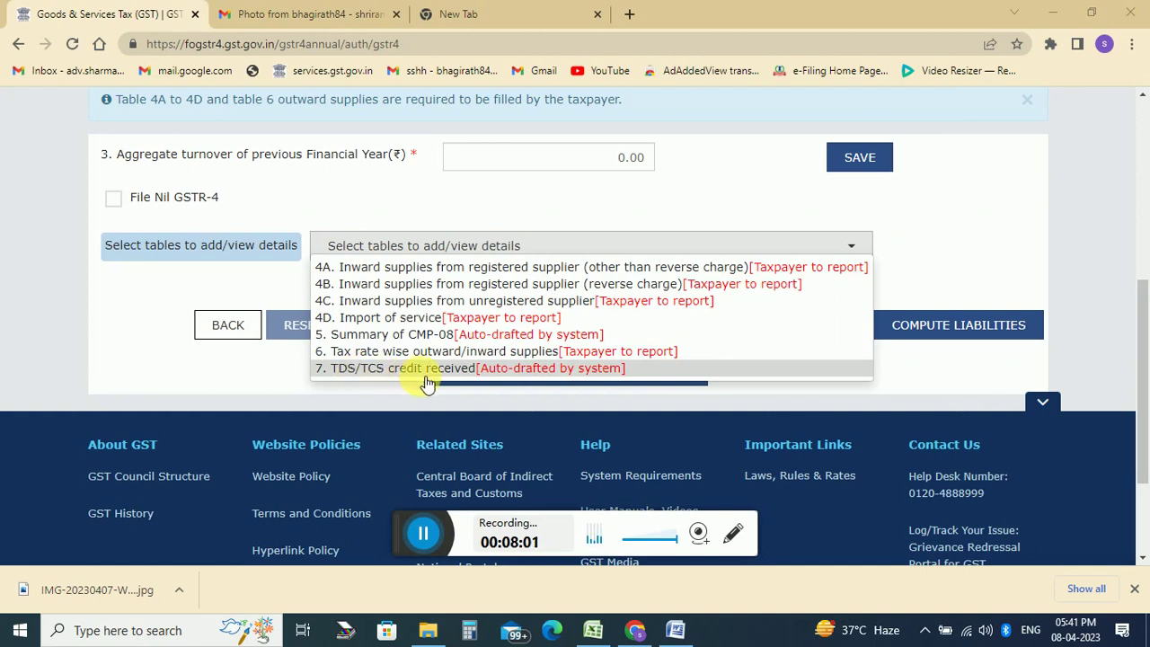
click(398, 480)
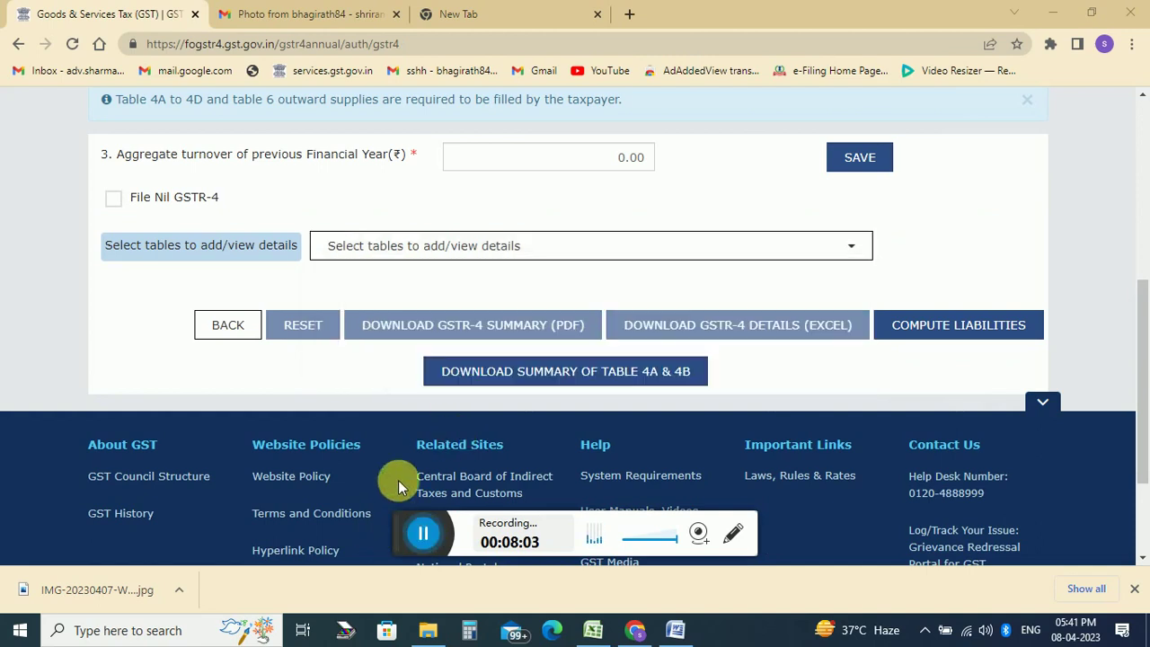